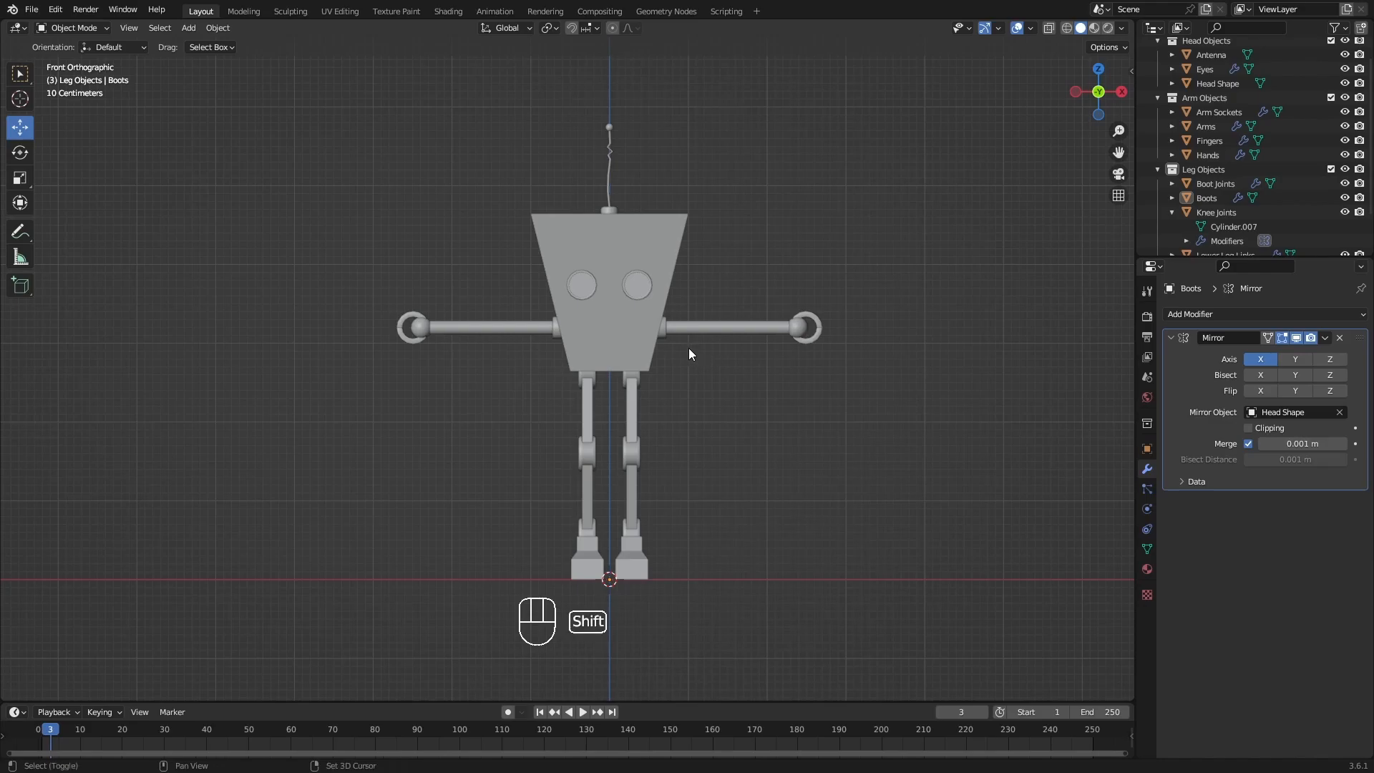
Switch to the Shading workspace and select the robot's Head Shape object
{"action": "middle_click_drag", "start_coordinate": [688, 347], "coordinate": [664, 358], "text": "shift"}
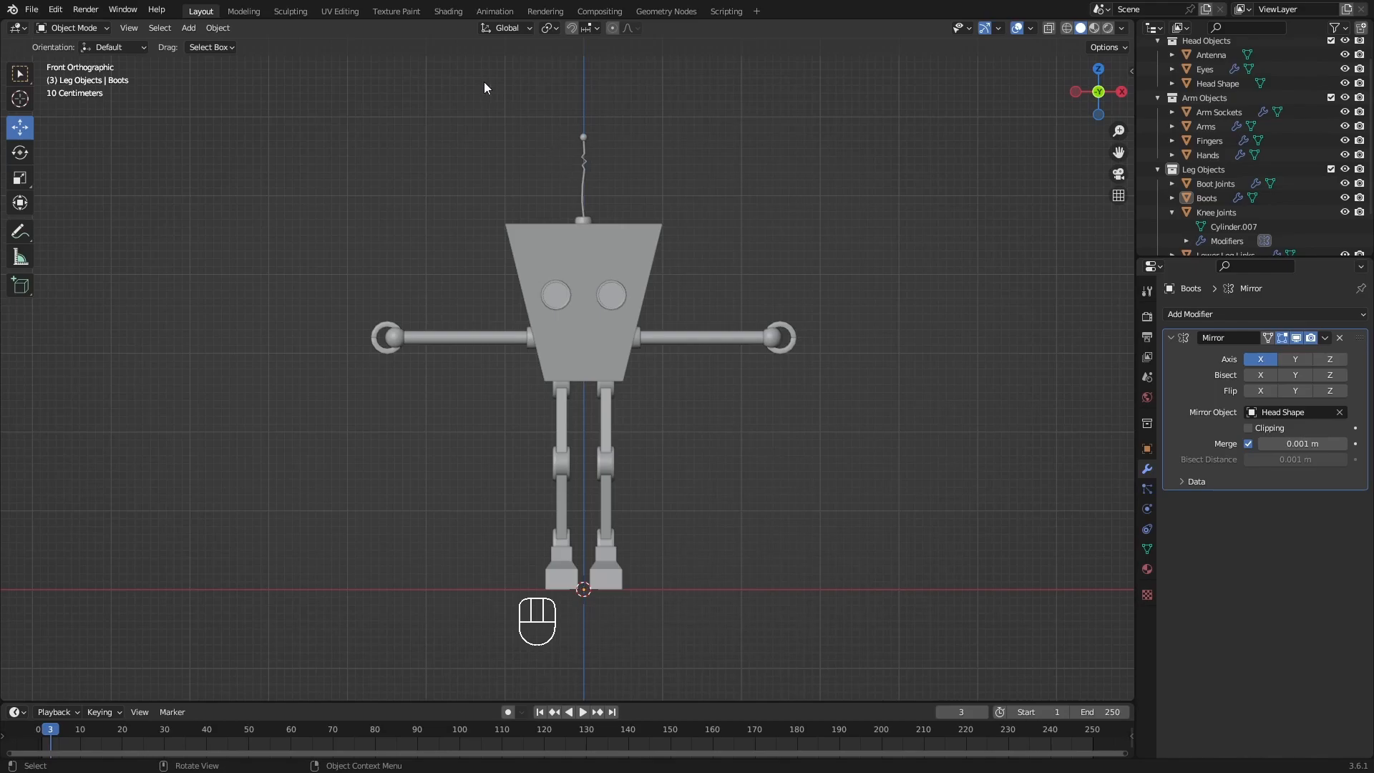
{"action": "left_click", "coordinate": [447, 11]}
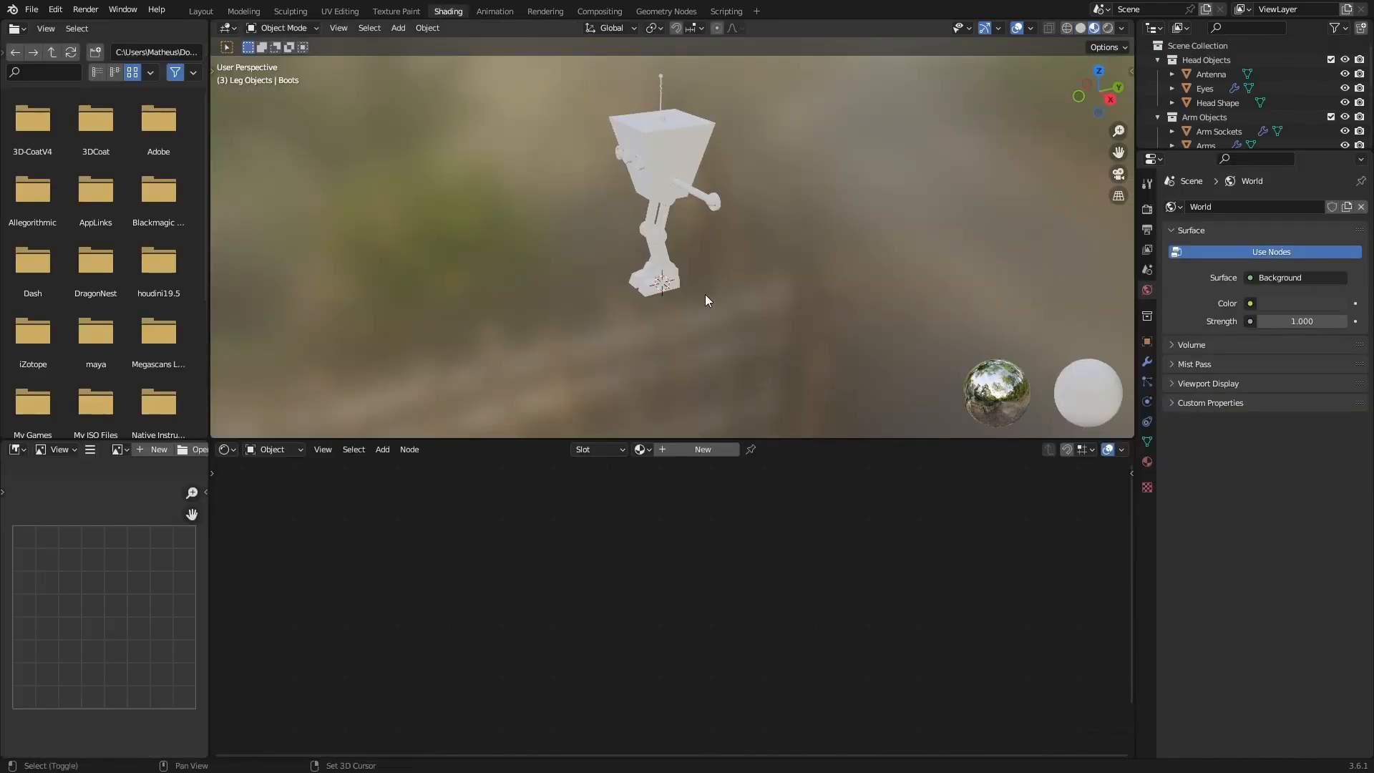
{"action": "middle_click_drag", "start_coordinate": [741, 333], "coordinate": [728, 282]}
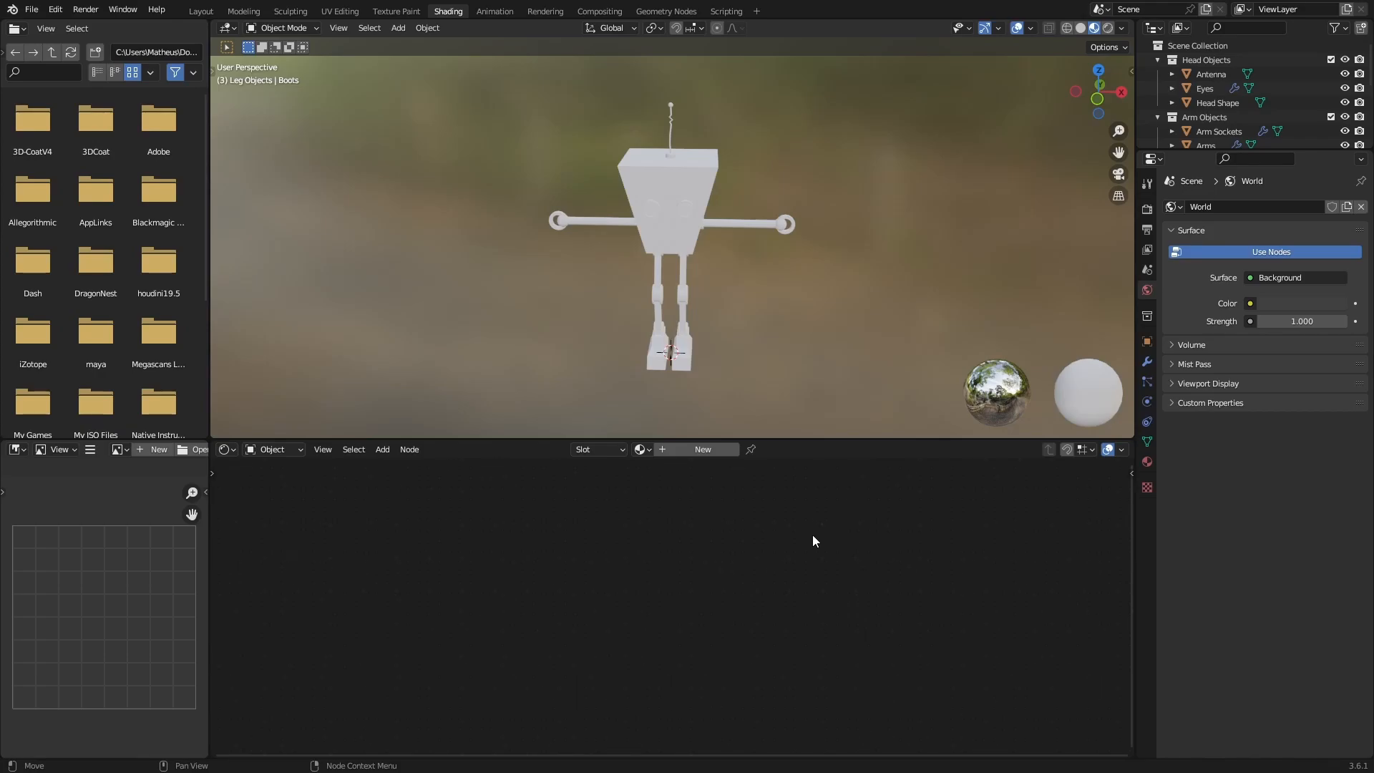
{"action": "middle_click_drag", "start_coordinate": [659, 256], "coordinate": [650, 242]}
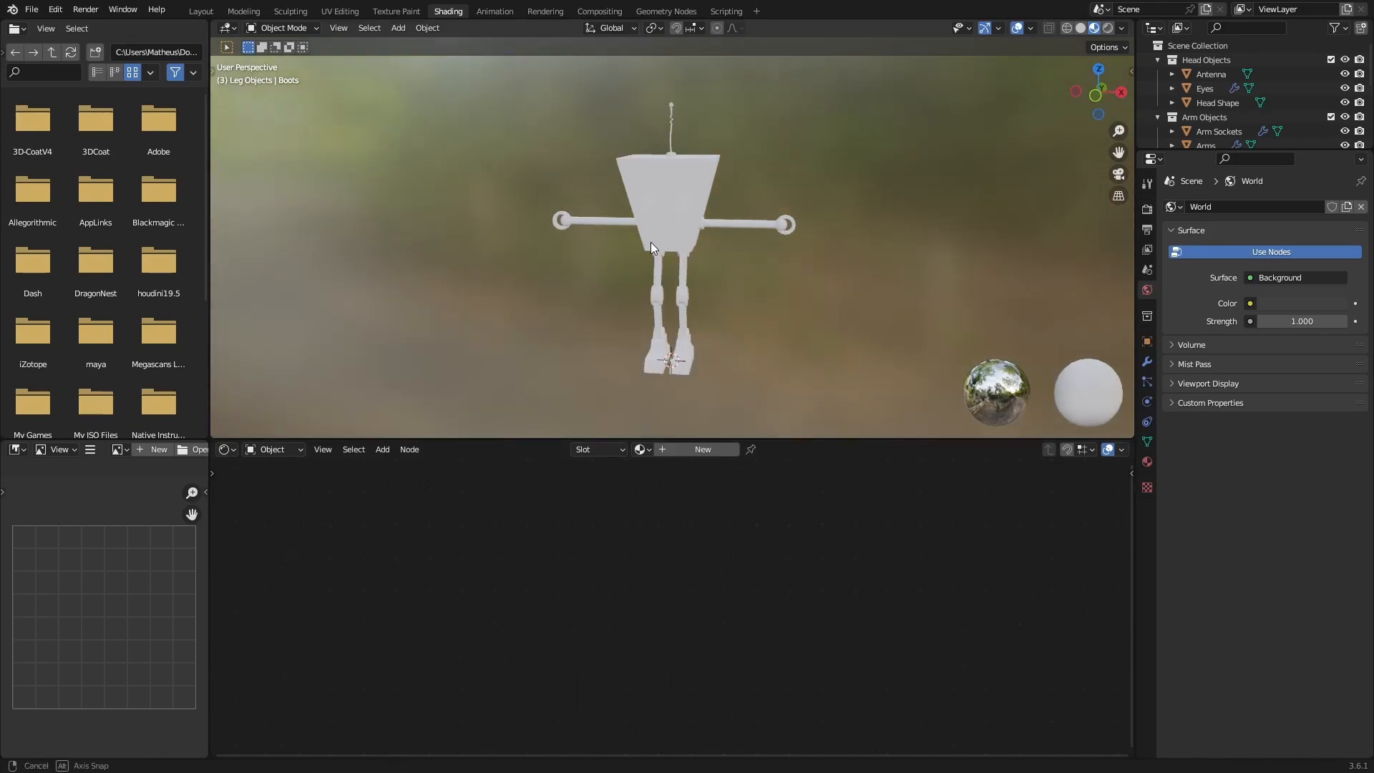
{"action": "scroll", "coordinate": [651, 171], "scroll_direction": "up", "scroll_amount": 1}
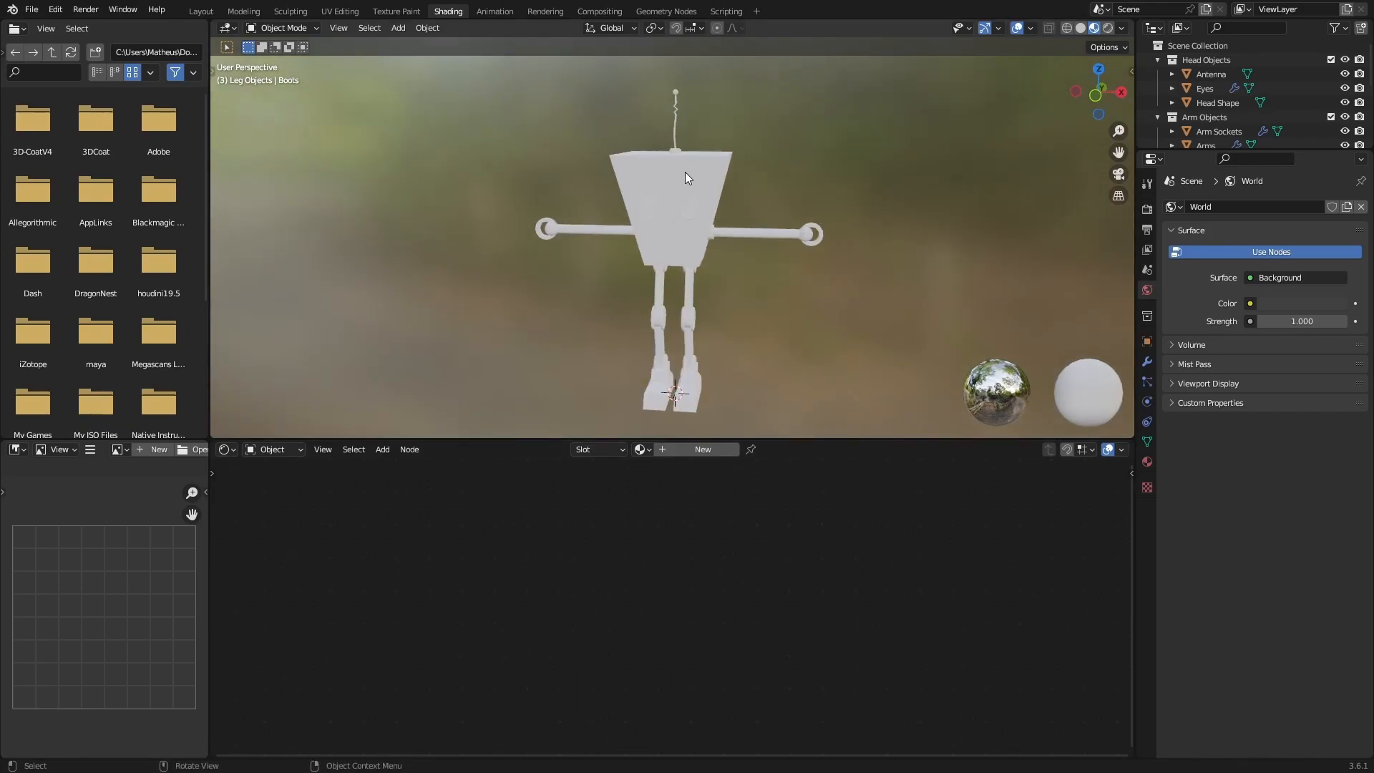
{"action": "left_click", "coordinate": [624, 171]}
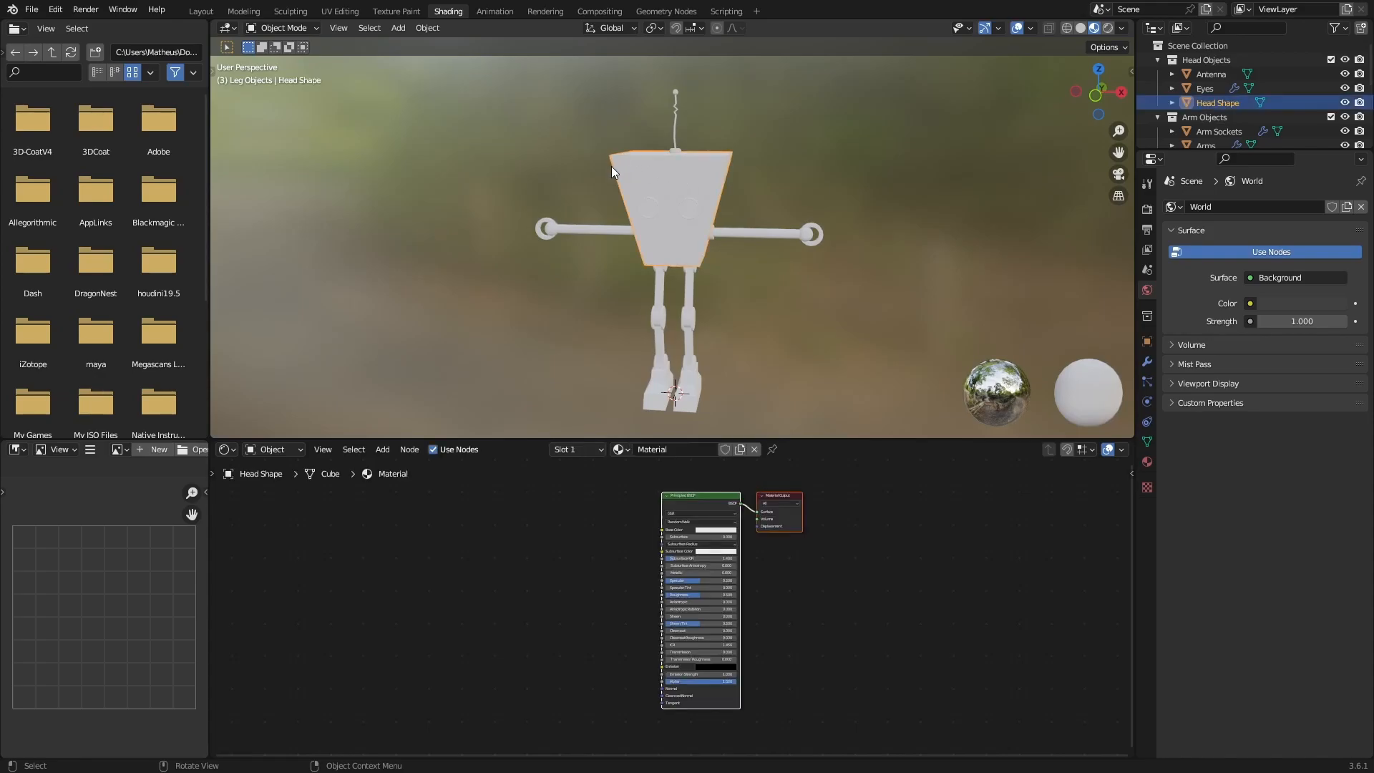
{"action": "middle_click_drag", "start_coordinate": [745, 316], "coordinate": [699, 273], "text": "shift"}
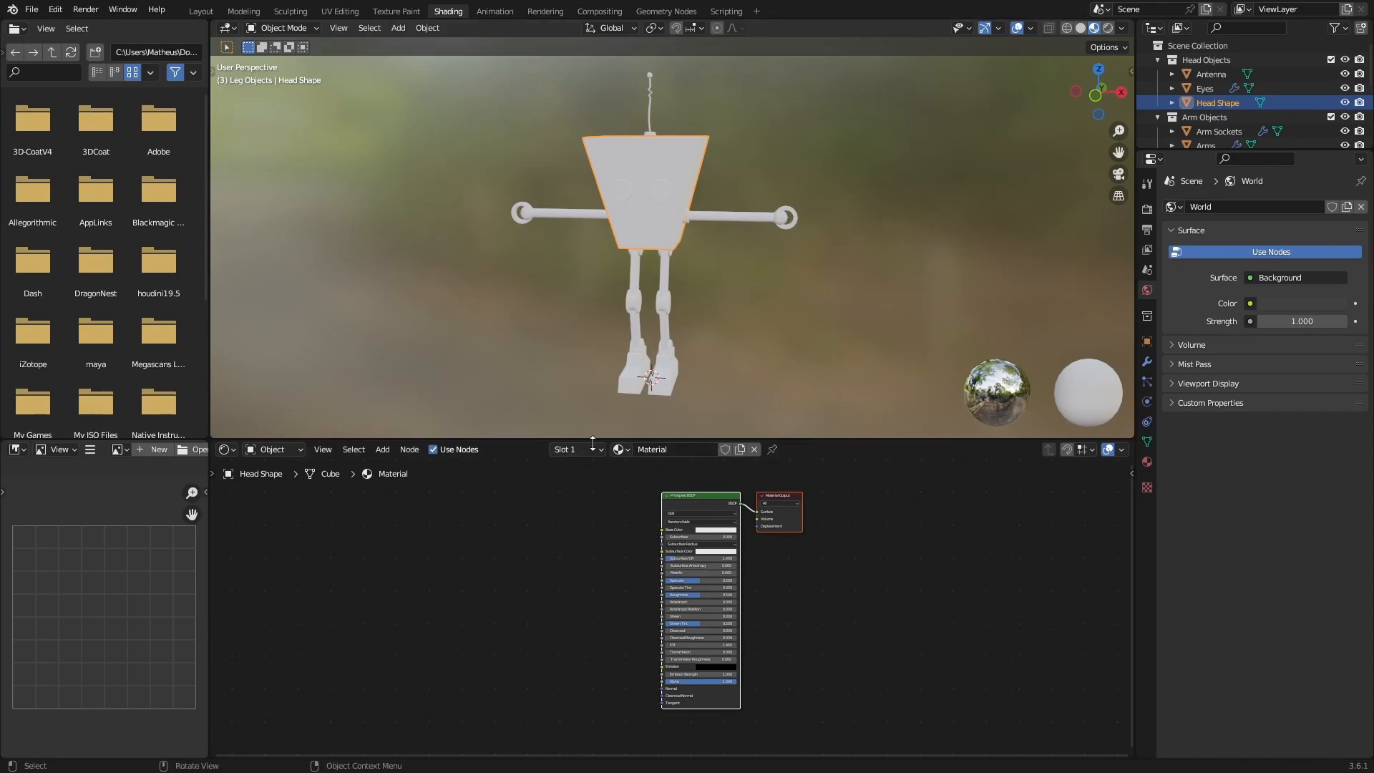
Unlink the material from the Head Shape and assign the existing material named Material to it again
{"action": "left_click", "coordinate": [754, 449]}
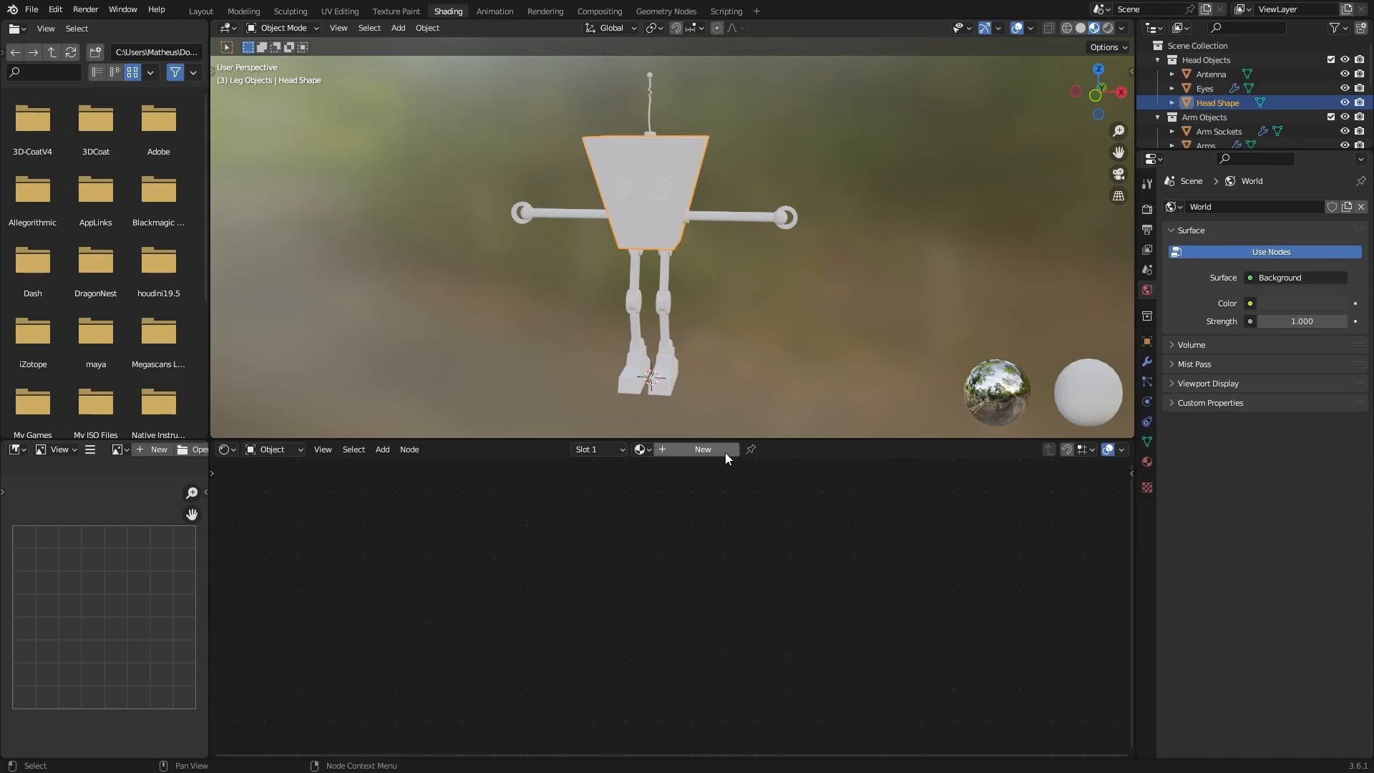
{"action": "left_click", "coordinate": [646, 452]}
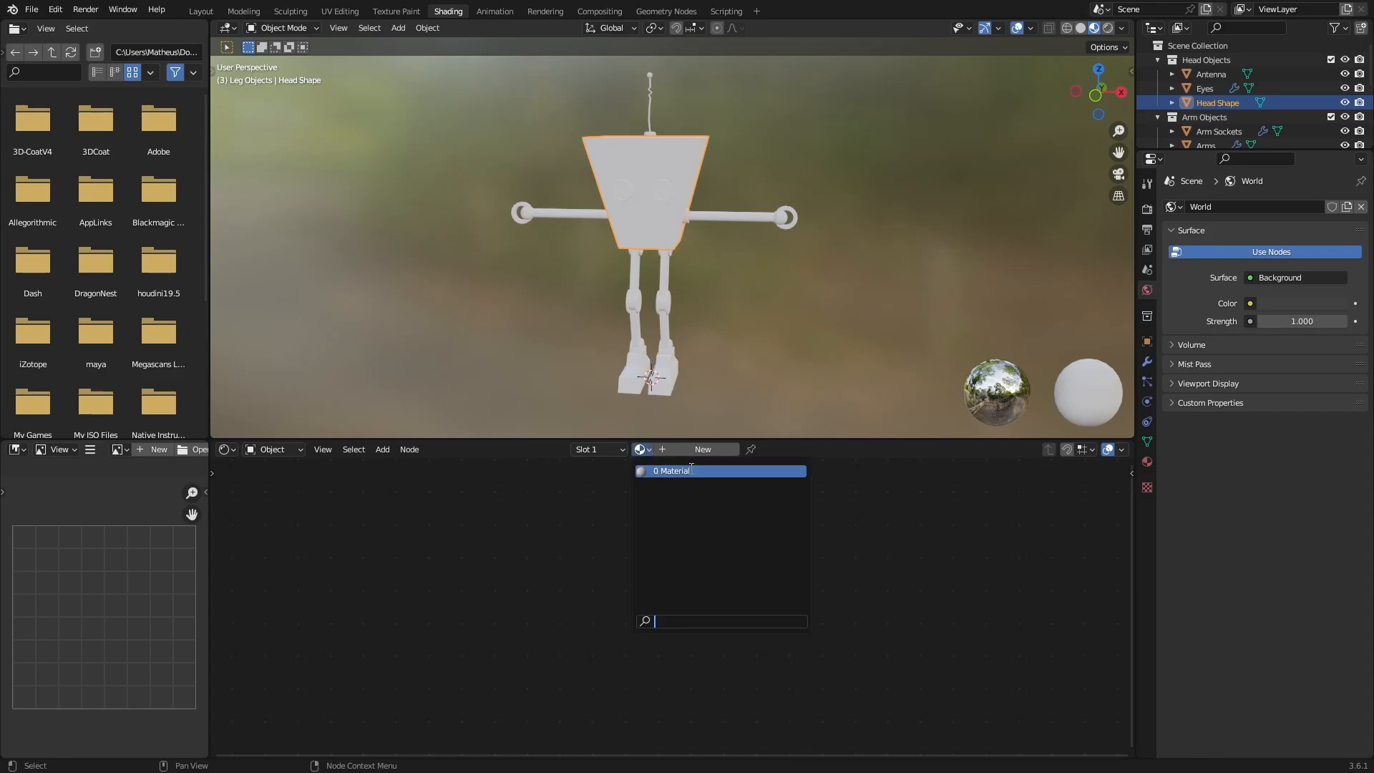
{"action": "left_click", "coordinate": [675, 471]}
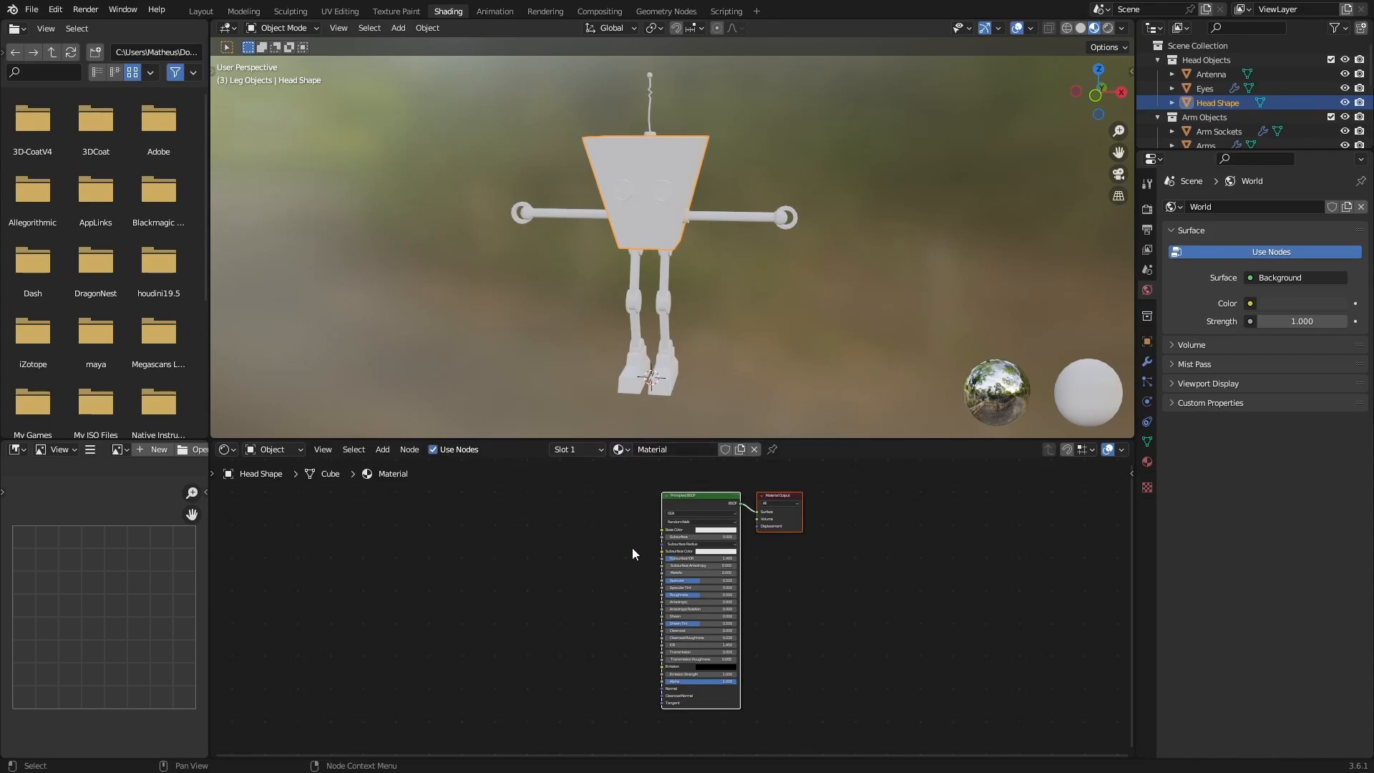
Set the Base Color of the Head Shape's Principled BSDF to a dark green
{"action": "scroll", "coordinate": [635, 546], "scroll_direction": "up", "scroll_amount": 1}
{"action": "scroll", "coordinate": [663, 574], "scroll_direction": "up", "scroll_amount": 1}
{"action": "scroll", "coordinate": [662, 574], "scroll_direction": "up", "scroll_amount": 4}
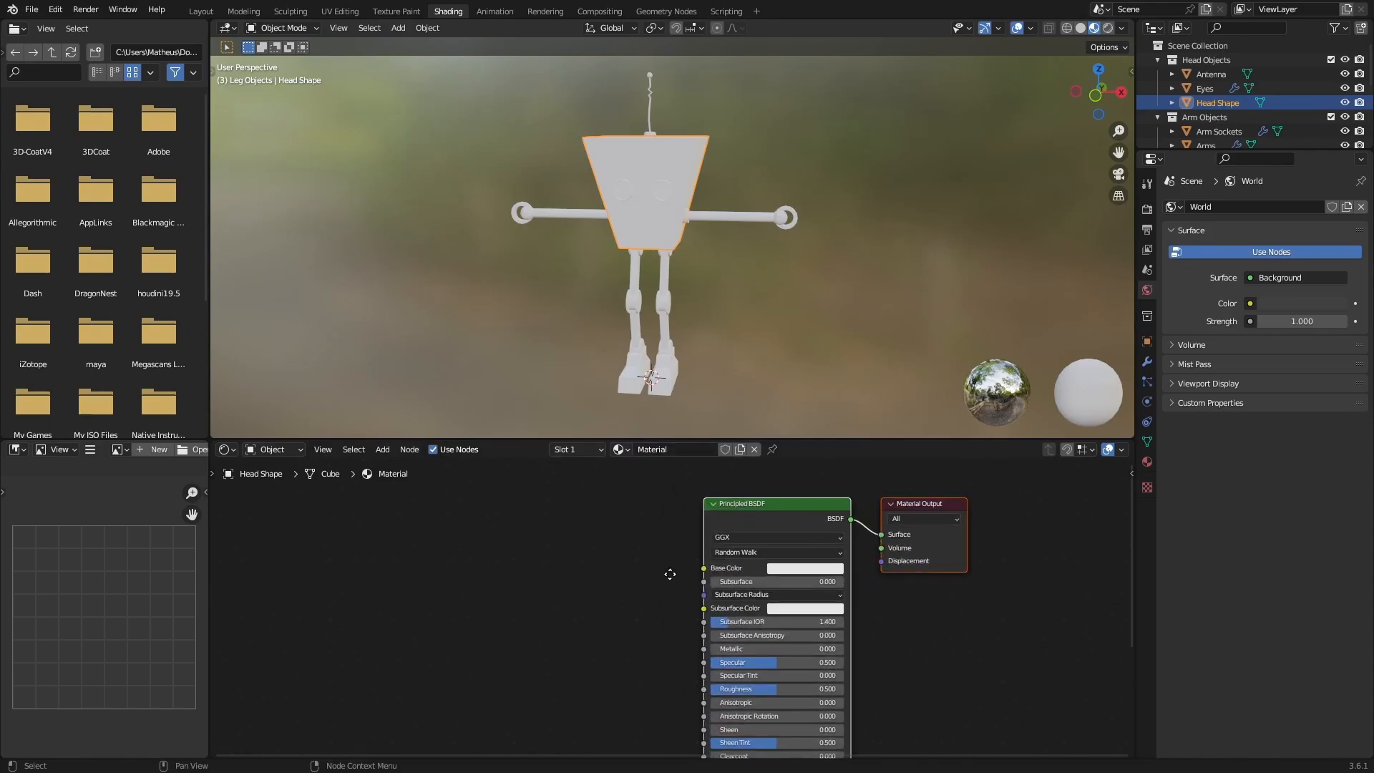
{"action": "middle_click_drag", "start_coordinate": [669, 573], "coordinate": [590, 501]}
{"action": "middle_click_drag", "start_coordinate": [570, 592], "coordinate": [589, 638]}
{"action": "middle_click_drag", "start_coordinate": [613, 526], "coordinate": [644, 603]}
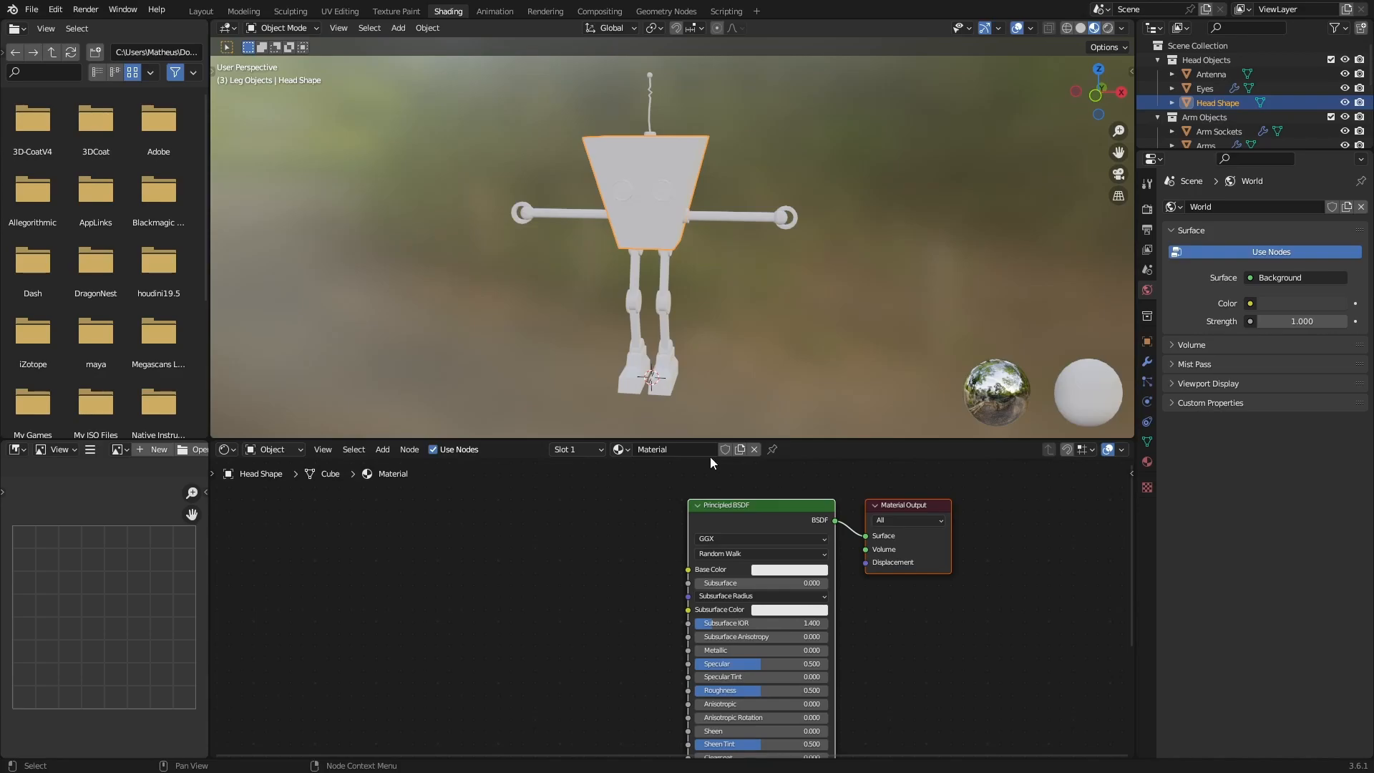
{"action": "middle_click_drag", "start_coordinate": [593, 543], "coordinate": [561, 515]}
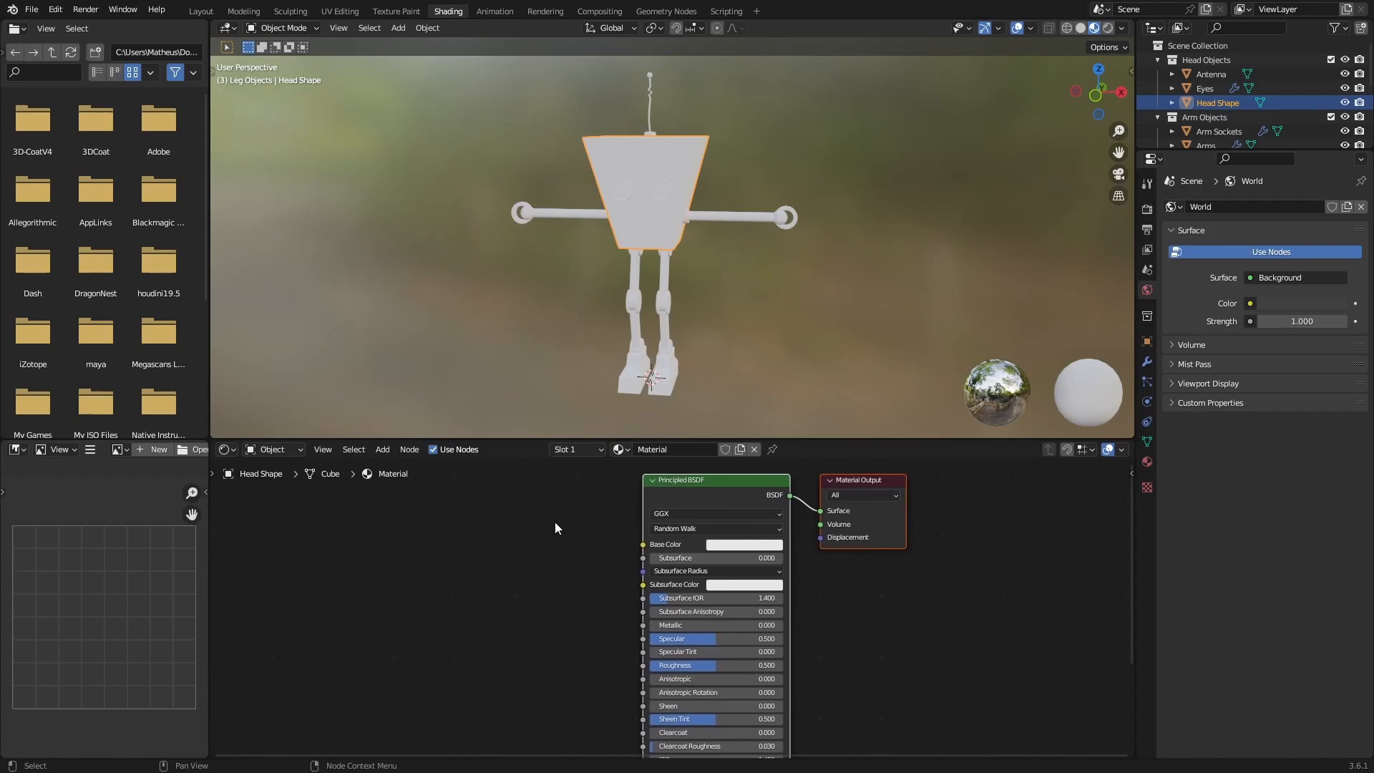
{"action": "scroll", "coordinate": [611, 560], "scroll_direction": "up", "scroll_amount": 3}
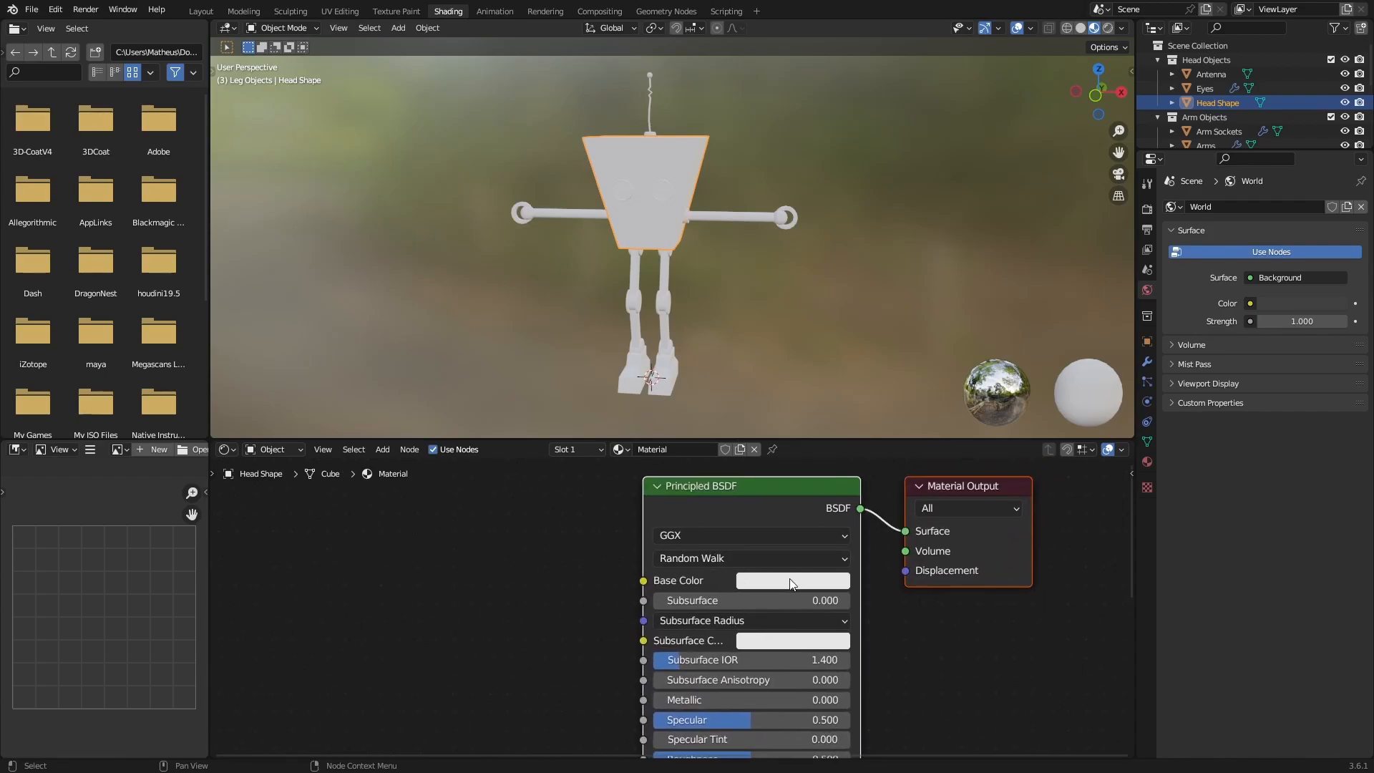
{"action": "left_click", "coordinate": [789, 582]}
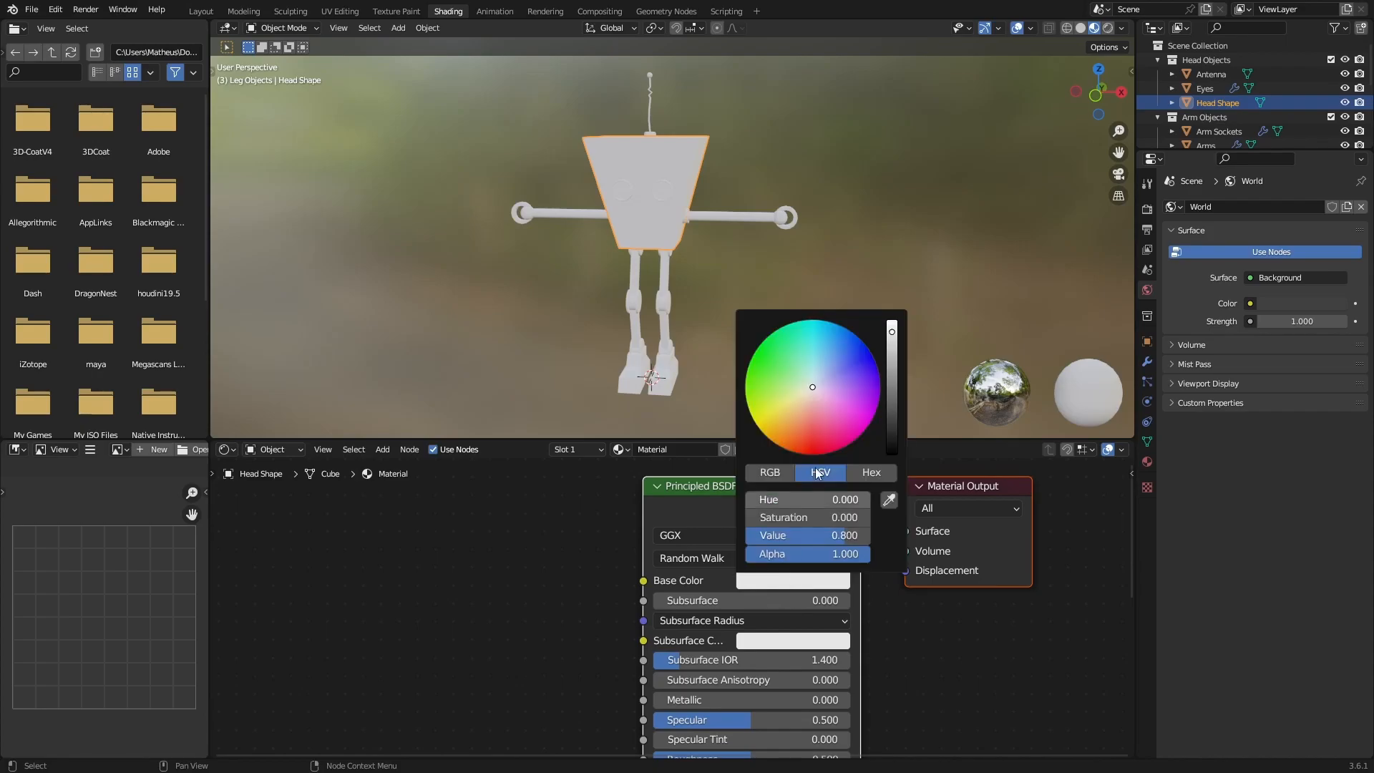
{"action": "left_click", "coordinate": [803, 446]}
{"action": "mouse_move", "coordinate": [803, 446]}
{"action": "left_mouse_down"}
{"action": "mouse_move", "coordinate": [751, 413]}
{"action": "mouse_move", "coordinate": [875, 364]}
{"action": "mouse_move", "coordinate": [864, 429]}
{"action": "mouse_move", "coordinate": [788, 439]}
{"action": "mouse_move", "coordinate": [760, 356]}
{"action": "mouse_move", "coordinate": [866, 356]}
{"action": "mouse_move", "coordinate": [849, 437]}
{"action": "mouse_move", "coordinate": [767, 391]}
{"action": "mouse_move", "coordinate": [762, 369]}
{"action": "mouse_move", "coordinate": [805, 430]}
{"action": "mouse_move", "coordinate": [823, 415]}
{"action": "mouse_move", "coordinate": [812, 433]}
{"action": "mouse_move", "coordinate": [765, 411]}
{"action": "mouse_move", "coordinate": [757, 352]}
{"action": "left_mouse_up"}
{"action": "left_click_drag", "start_coordinate": [897, 389], "coordinate": [892, 401]}
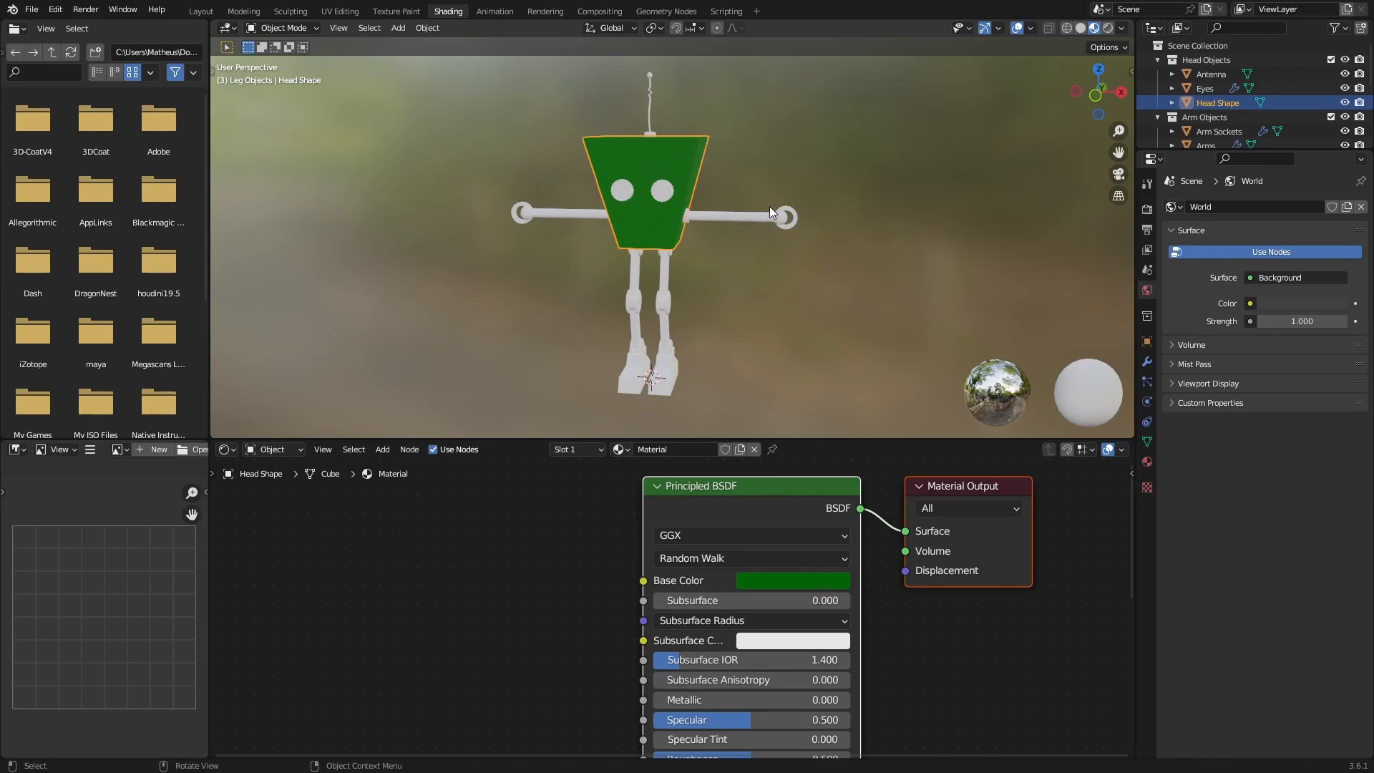
Create a new material for the robot's Hands and set its Base Color to bright red
{"action": "left_click", "coordinate": [787, 219]}
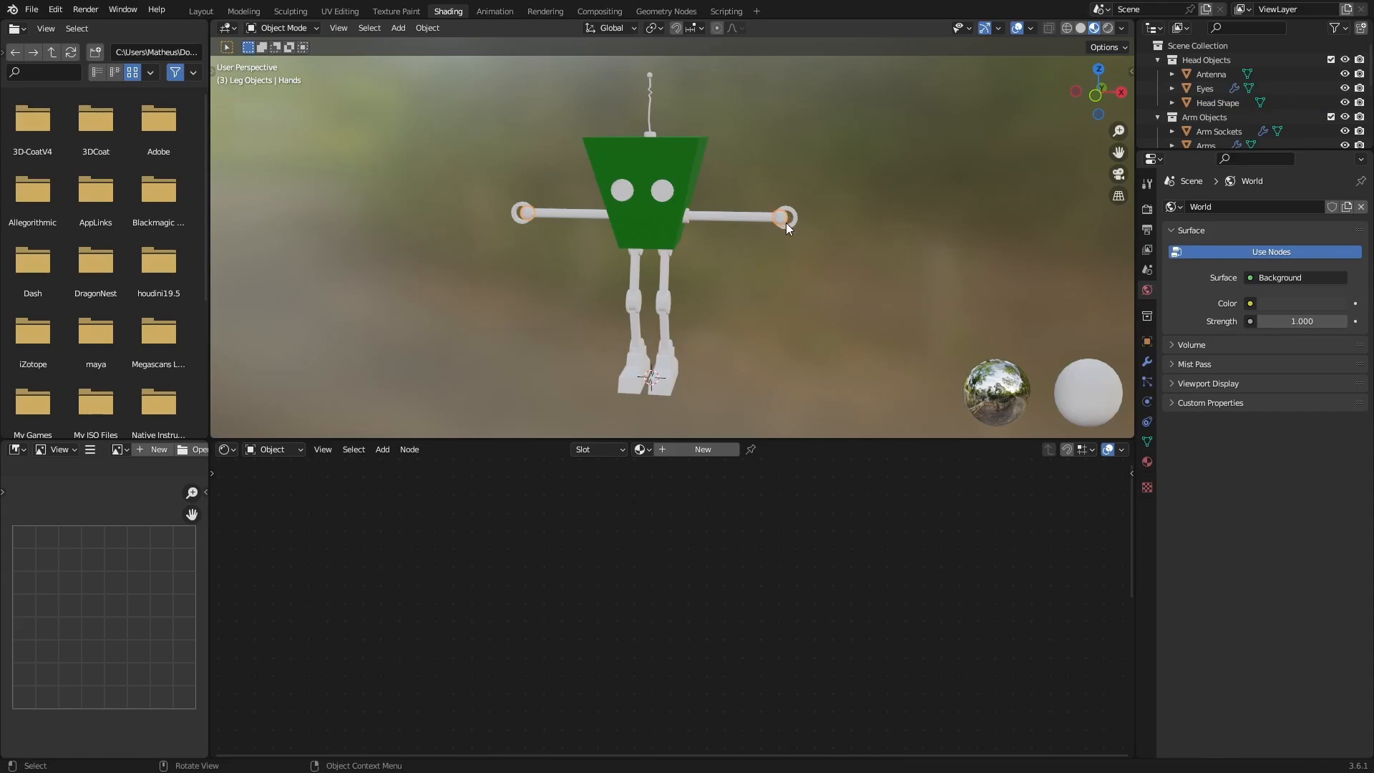
{"action": "left_click", "coordinate": [696, 450]}
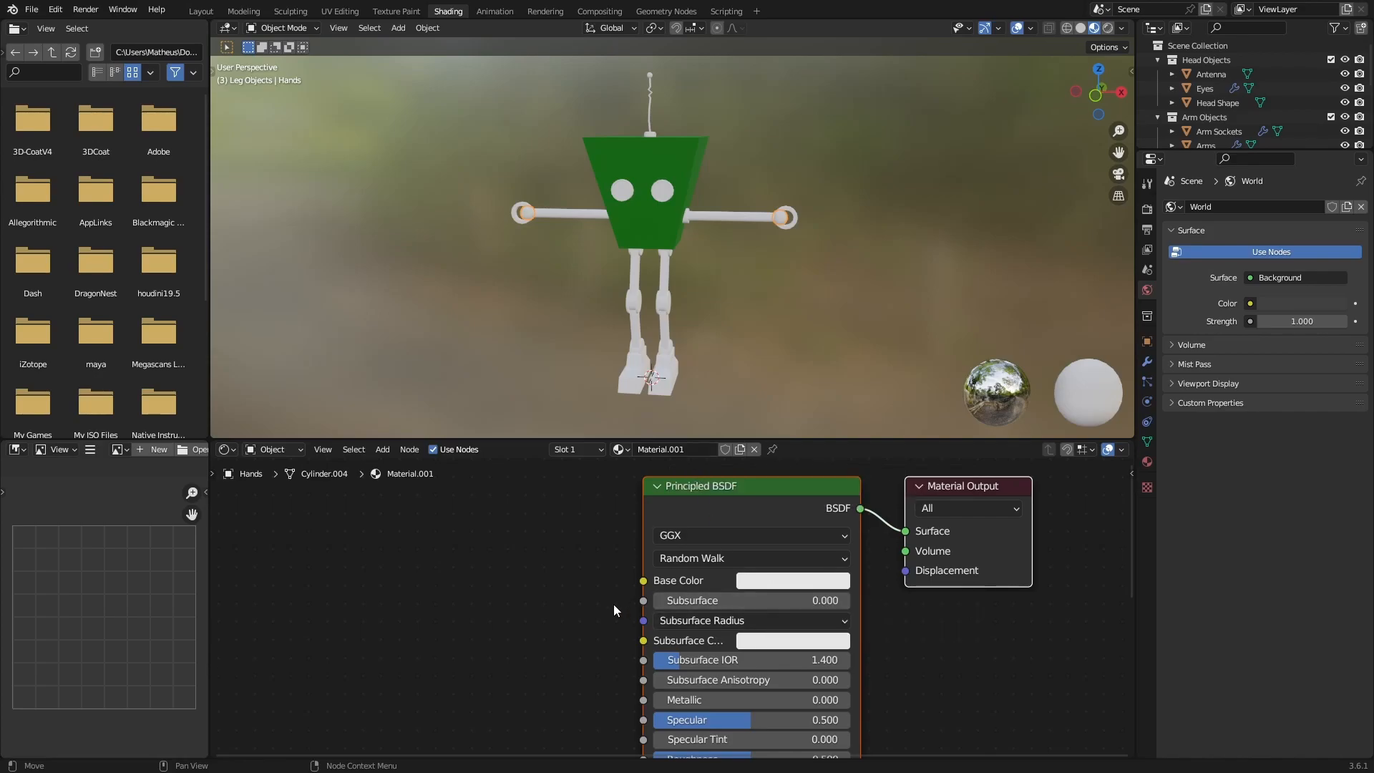
{"action": "middle_click_drag", "start_coordinate": [584, 609], "coordinate": [562, 562]}
{"action": "left_click", "coordinate": [757, 538]}
{"action": "left_click_drag", "start_coordinate": [793, 380], "coordinate": [791, 408]}
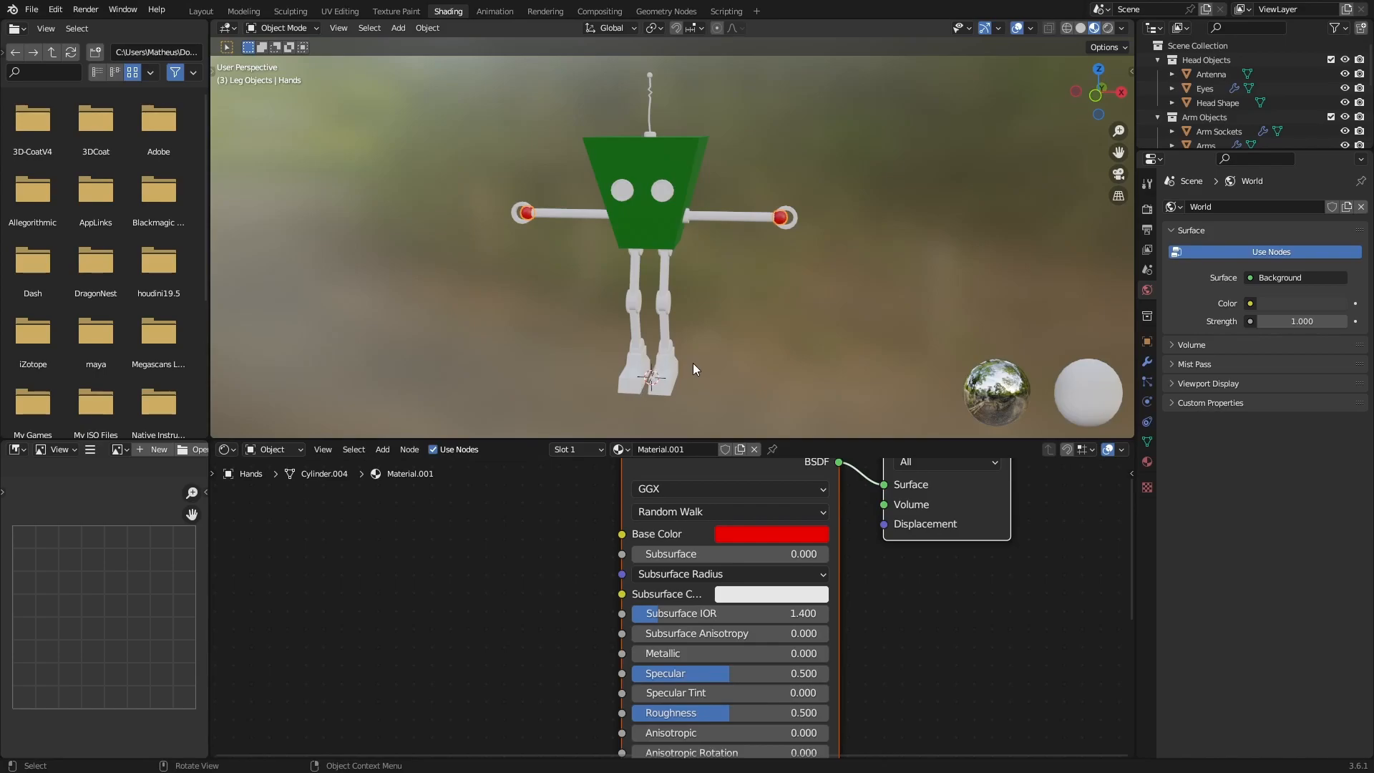
Create a new material for the Boots and set its Base Color to dark green
{"action": "left_click", "coordinate": [672, 376]}
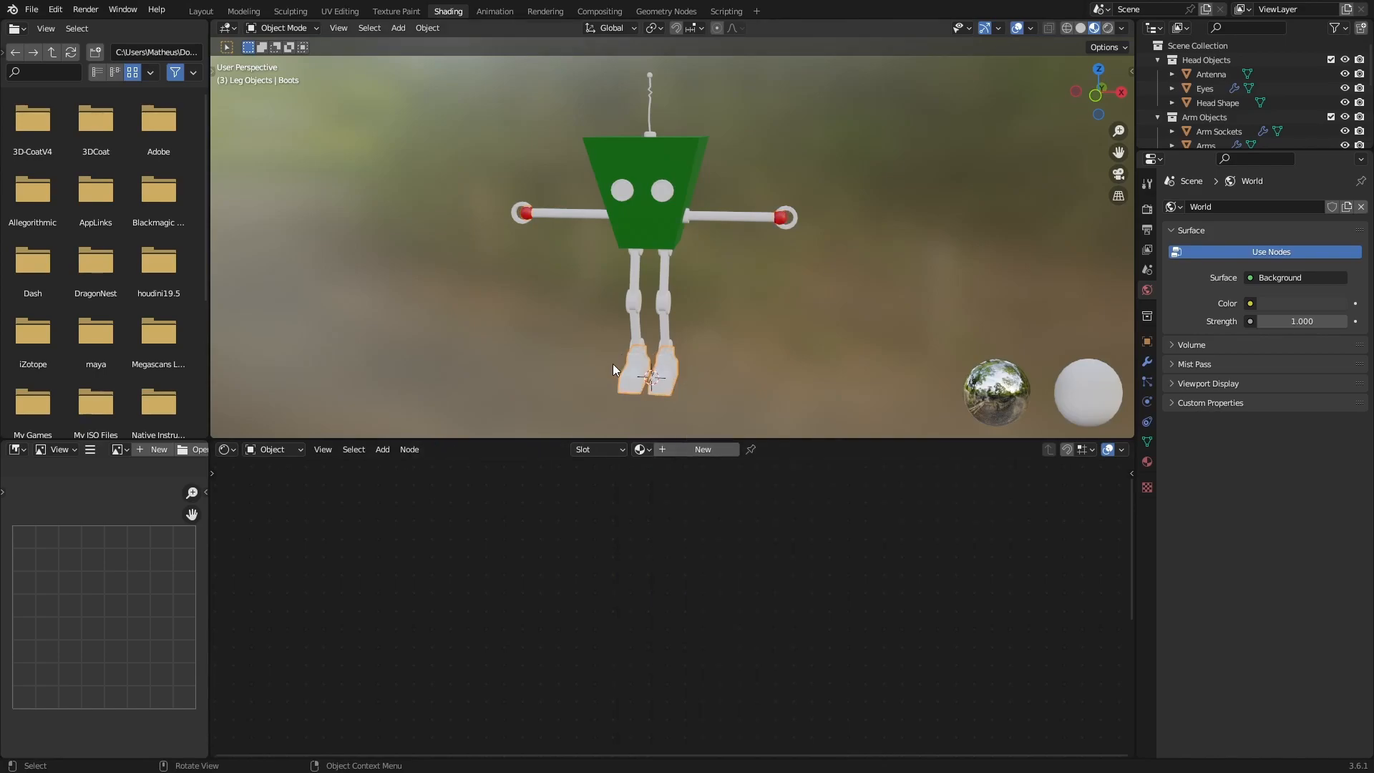
{"action": "mouse_move", "coordinate": [671, 365]}
{"action": "middle_mouse_down"}
{"action": "mouse_move", "coordinate": [617, 356]}
{"action": "mouse_move", "coordinate": [672, 370]}
{"action": "middle_mouse_up"}
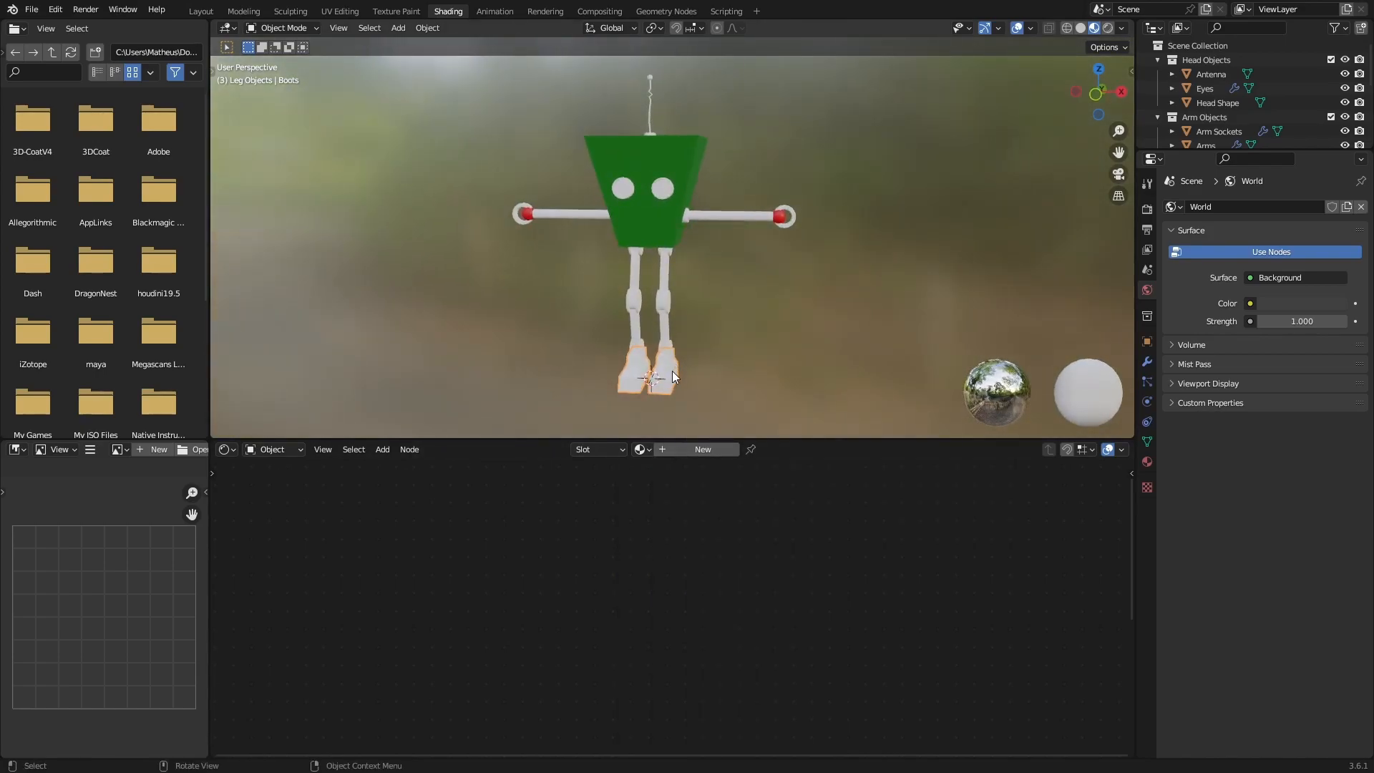
{"action": "left_click", "coordinate": [703, 448]}
{"action": "key", "text": "Home"}
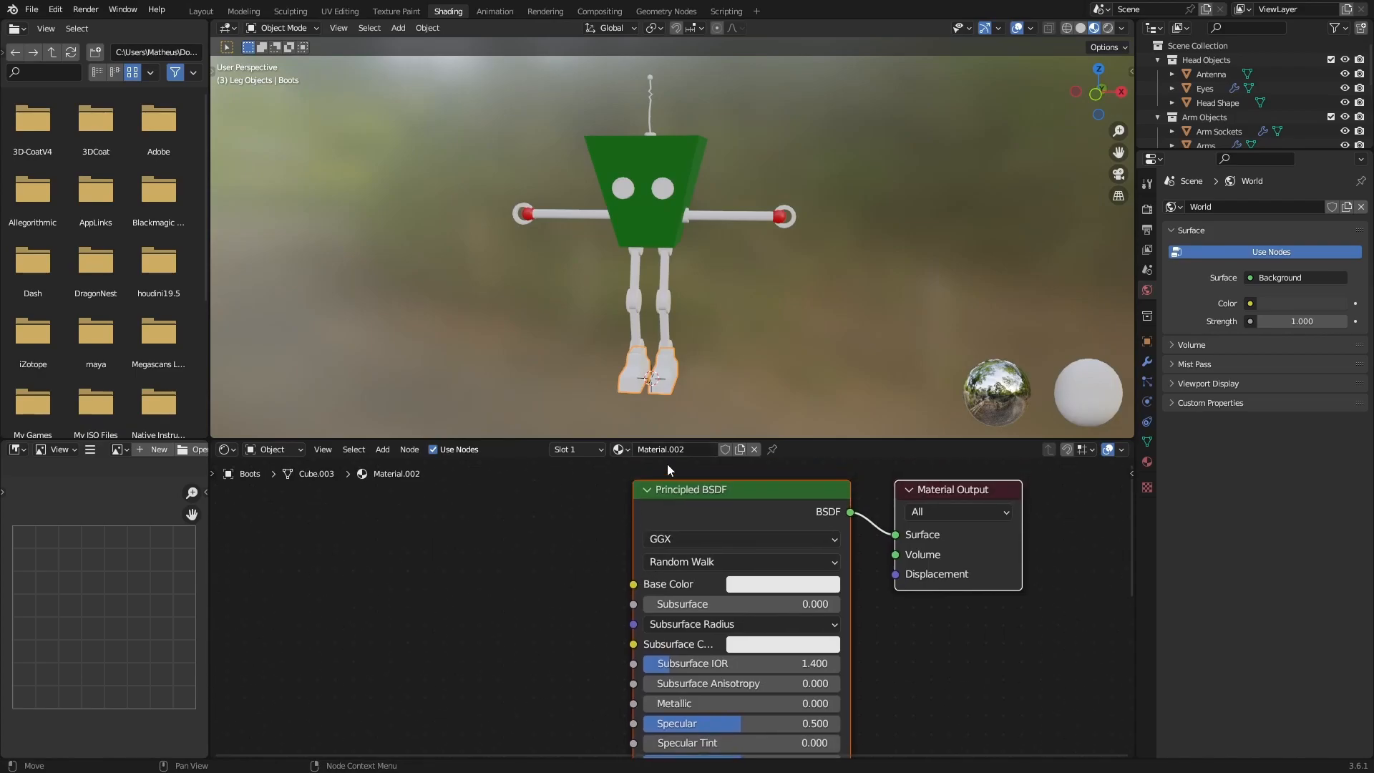
{"action": "middle_click_drag", "start_coordinate": [572, 559], "coordinate": [562, 550]}
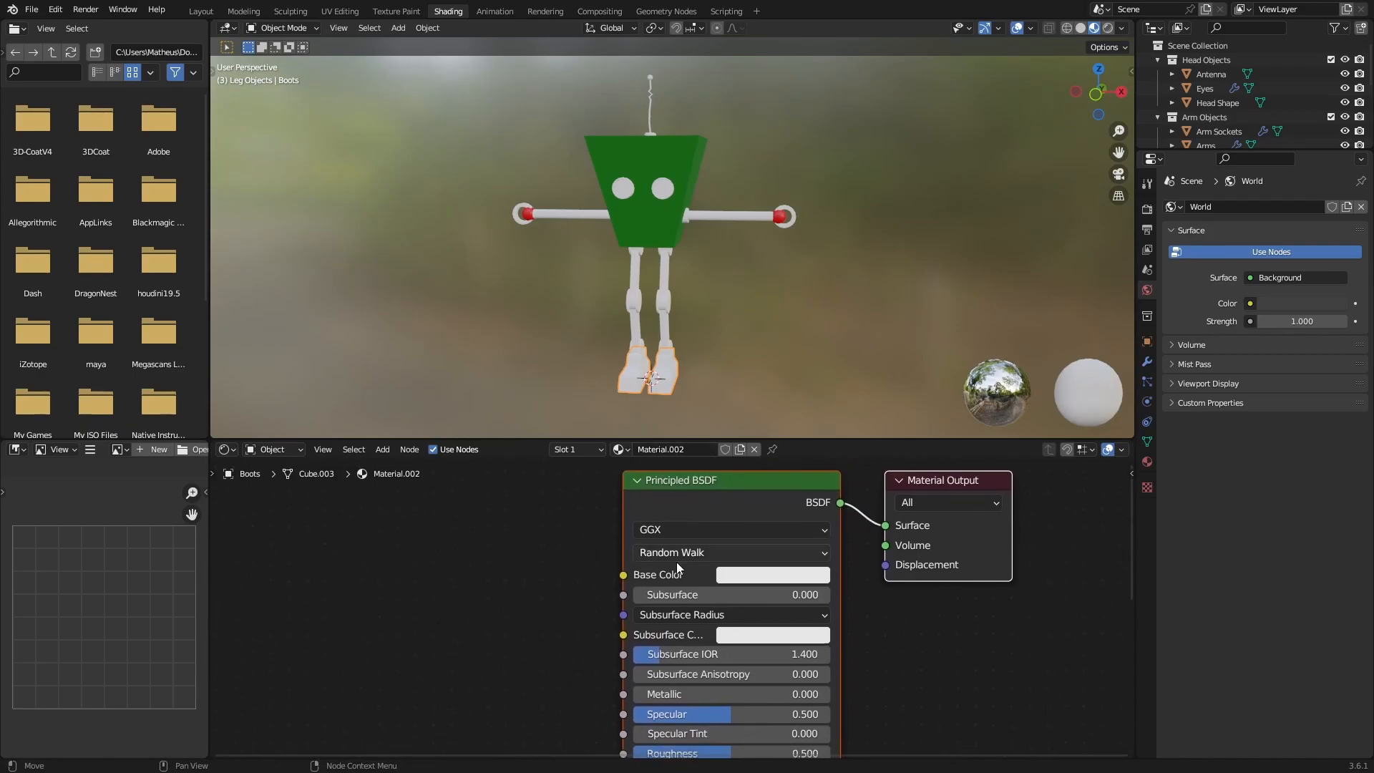
{"action": "left_click", "coordinate": [762, 576]}
{"action": "left_click_drag", "start_coordinate": [747, 354], "coordinate": [736, 344]}
{"action": "left_click_drag", "start_coordinate": [874, 375], "coordinate": [871, 390]}
Raise the Metallic value of the Boots' Principled BSDF to 1.000
{"action": "middle_click_drag", "start_coordinate": [409, 606], "coordinate": [466, 526]}
{"action": "scroll", "coordinate": [451, 537], "scroll_direction": "down", "scroll_amount": 3}
{"action": "middle_click_drag", "start_coordinate": [499, 583], "coordinate": [466, 527]}
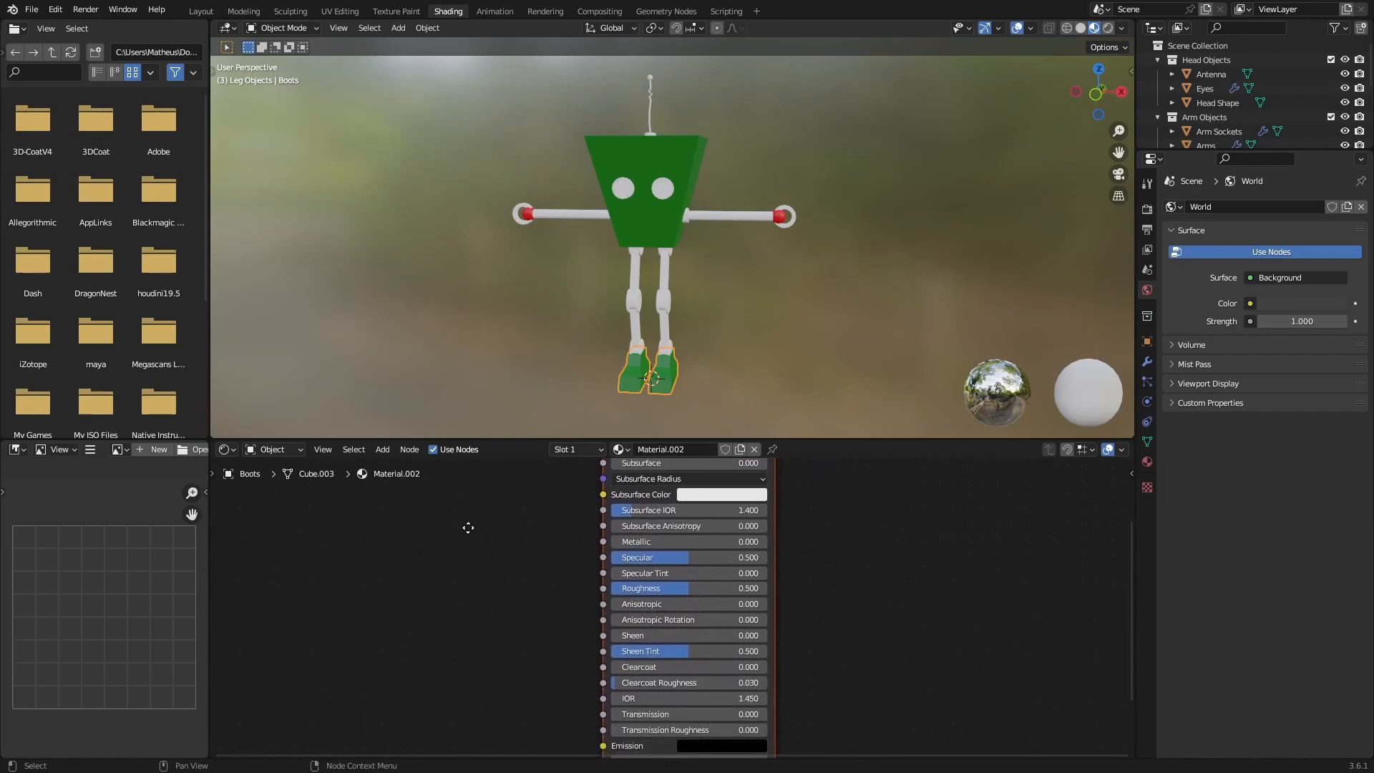
{"action": "scroll", "coordinate": [535, 539], "scroll_direction": "up", "scroll_amount": 1}
{"action": "middle_click_drag", "start_coordinate": [550, 544], "coordinate": [552, 591]}
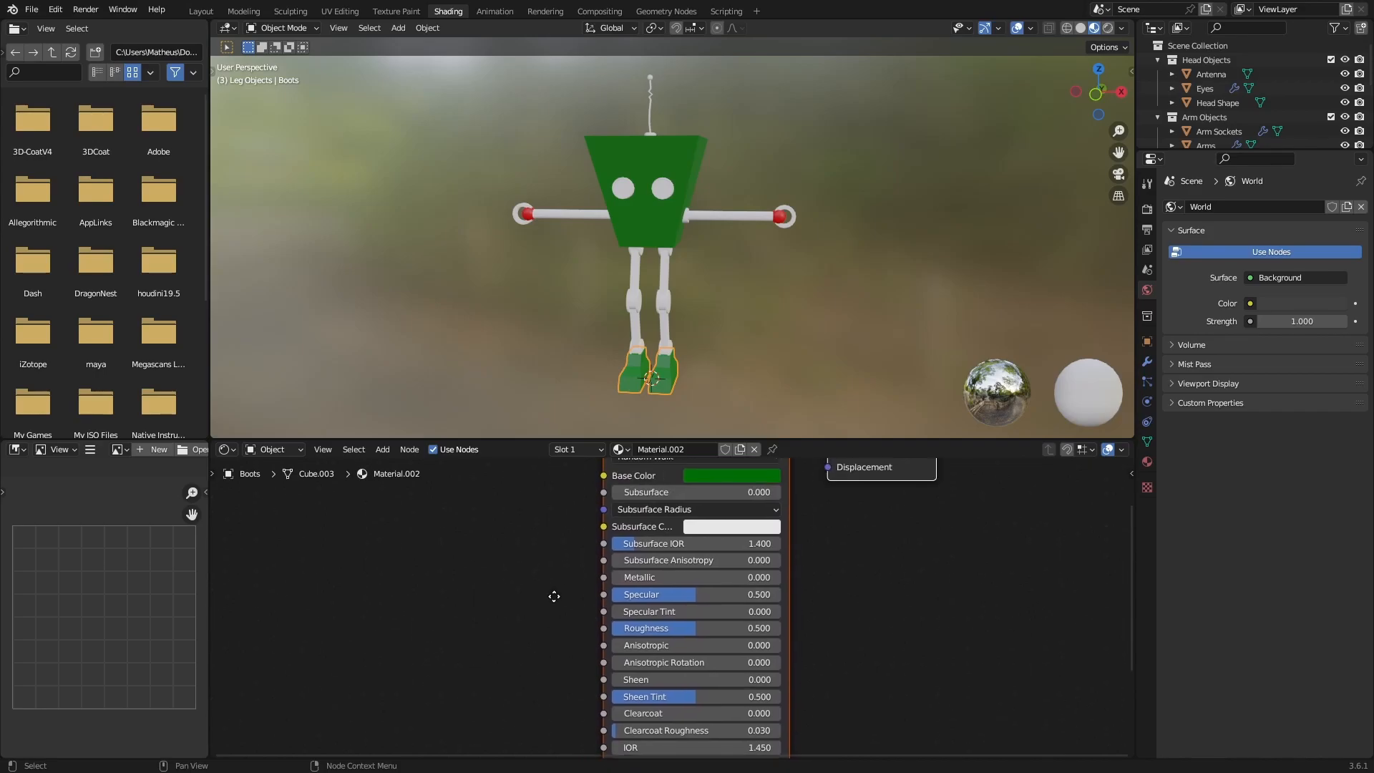
{"action": "scroll", "coordinate": [555, 594], "scroll_direction": "up", "scroll_amount": 1}
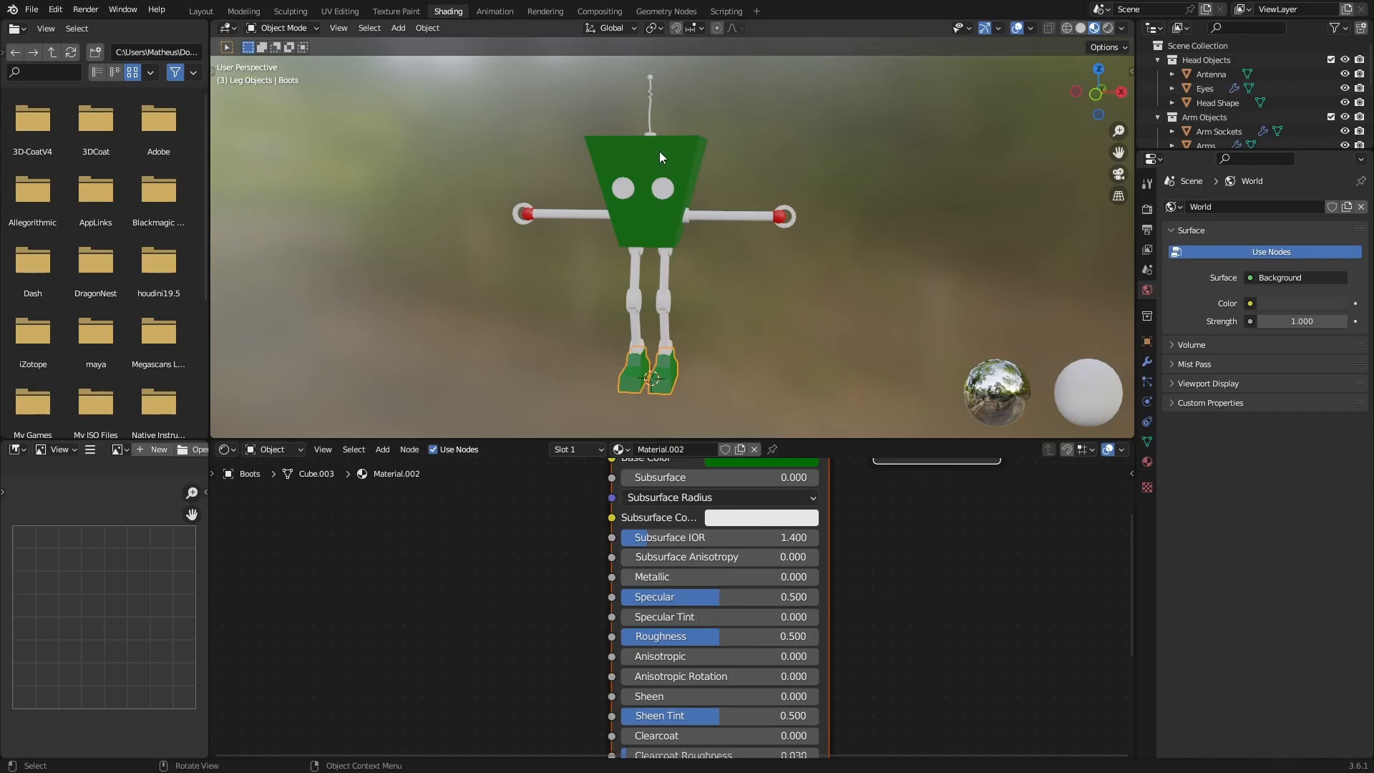
{"action": "scroll", "coordinate": [671, 386], "scroll_direction": "up", "scroll_amount": 4}
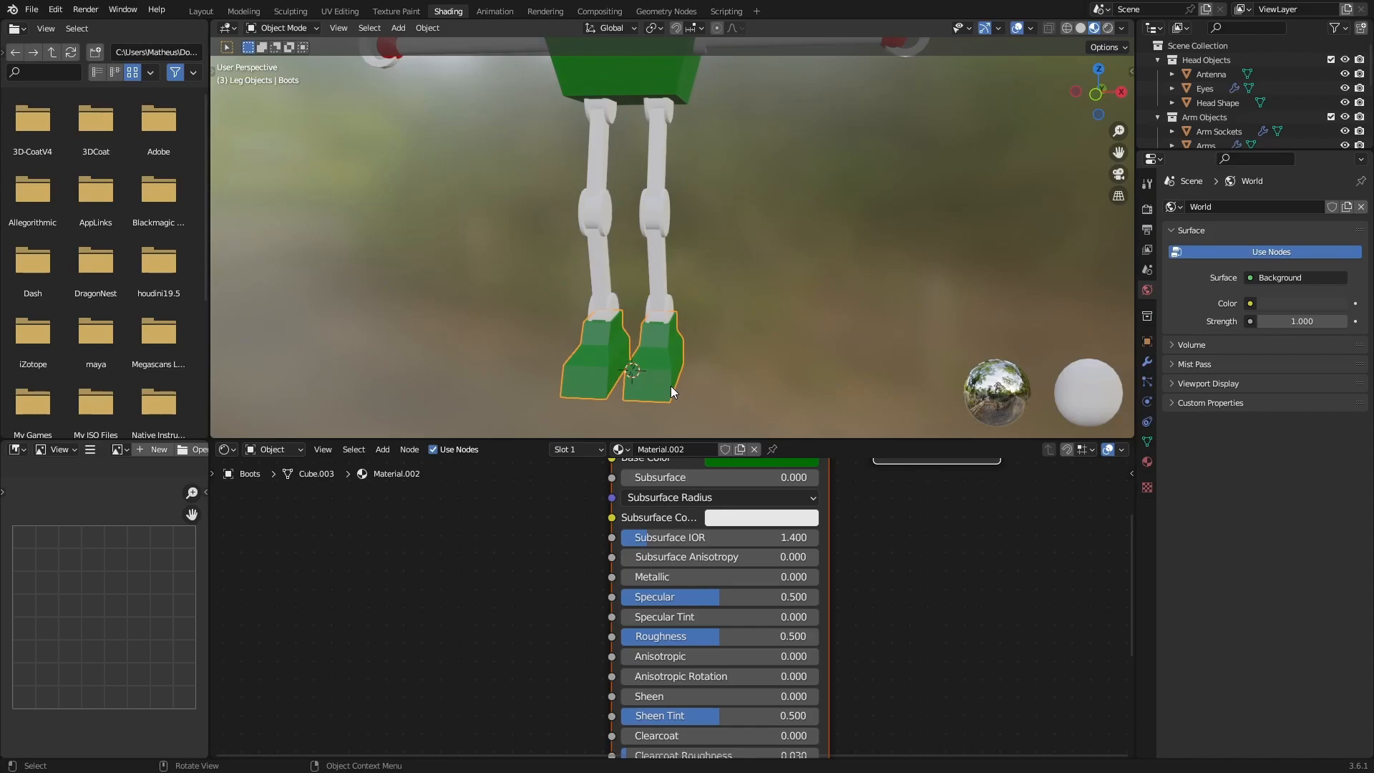
{"action": "left_click_drag", "start_coordinate": [647, 579], "coordinate": [844, 580]}
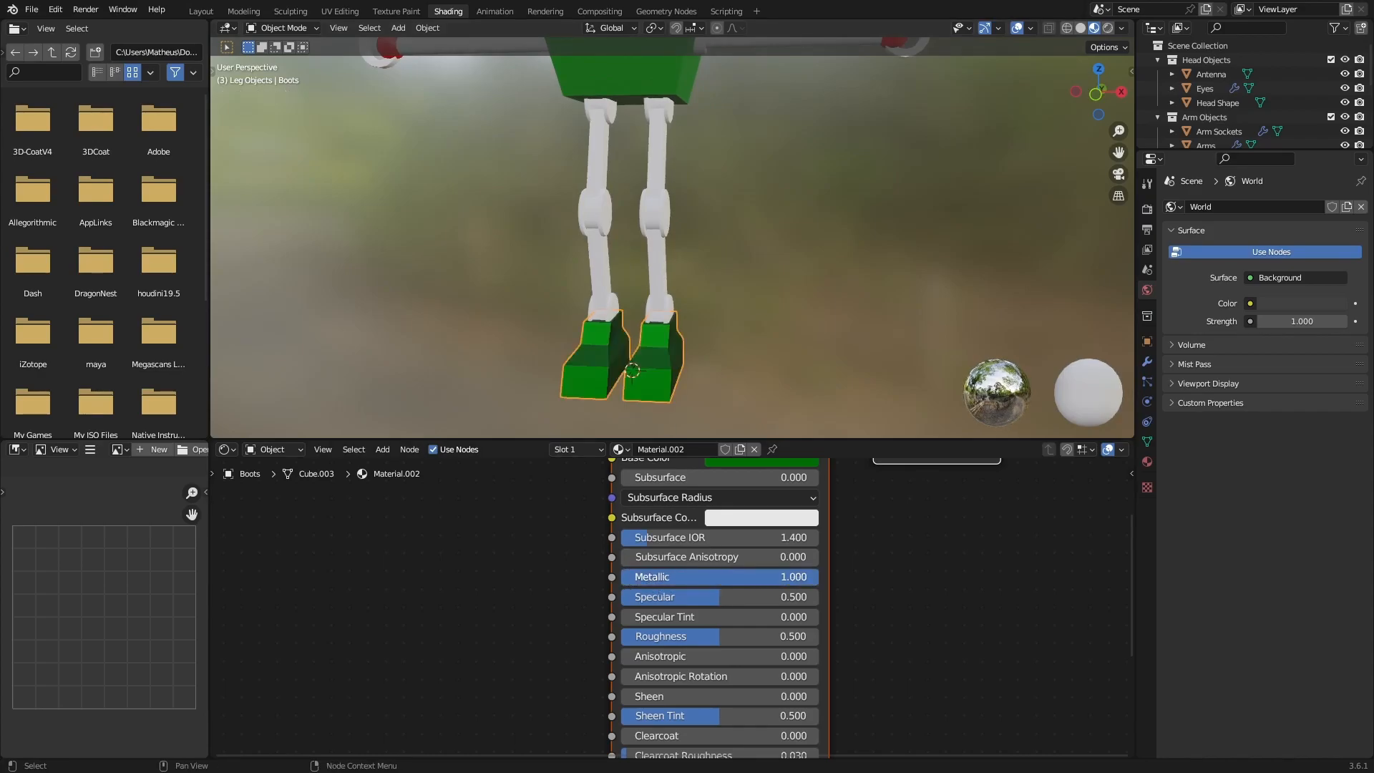
Compare the Boots' surface up close by lowering Metallic to 0.000 and returning it to 1.000
{"action": "middle_click_drag", "start_coordinate": [684, 334], "coordinate": [647, 332]}
{"action": "scroll", "coordinate": [647, 332], "scroll_direction": "up", "scroll_amount": 5}
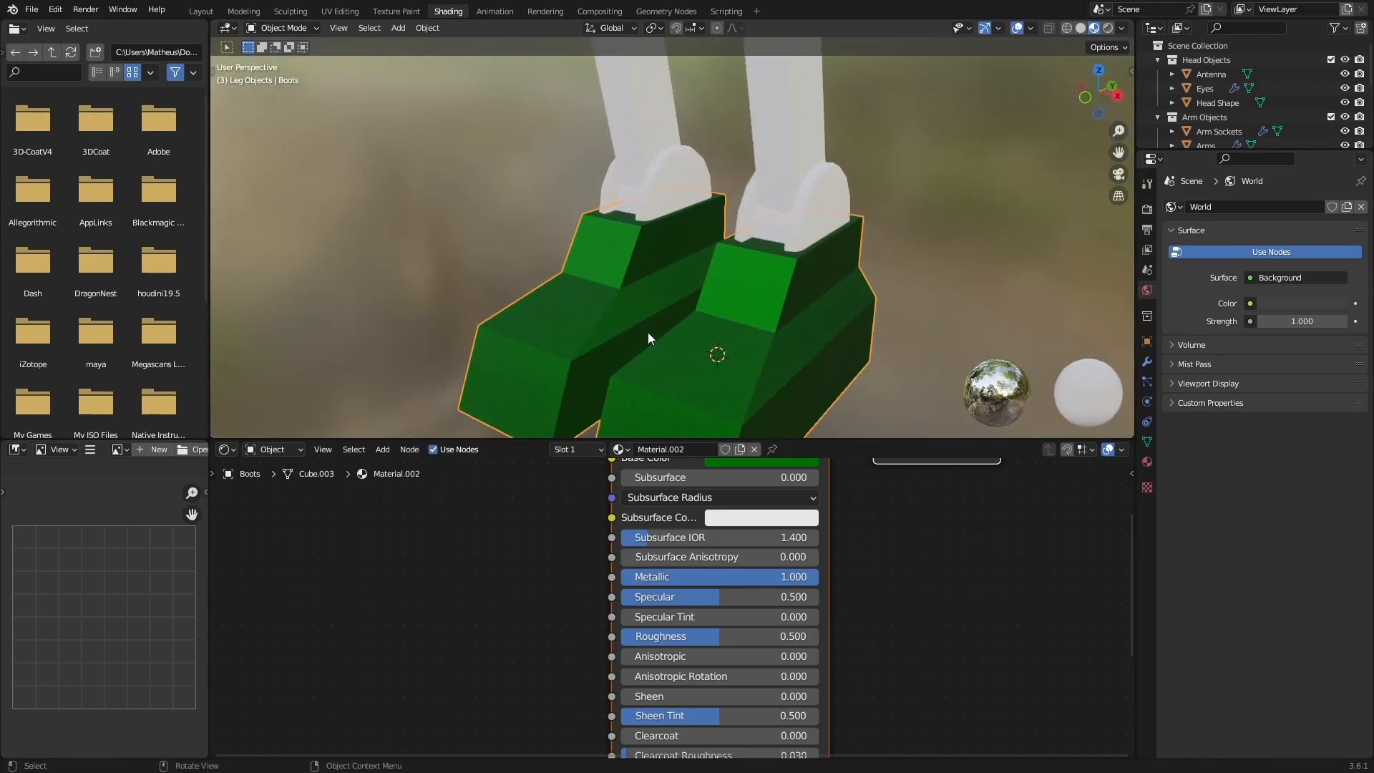
{"action": "scroll", "coordinate": [742, 345], "scroll_direction": "down", "scroll_amount": 3}
{"action": "middle_click_drag", "start_coordinate": [814, 354], "coordinate": [805, 279], "text": "shift"}
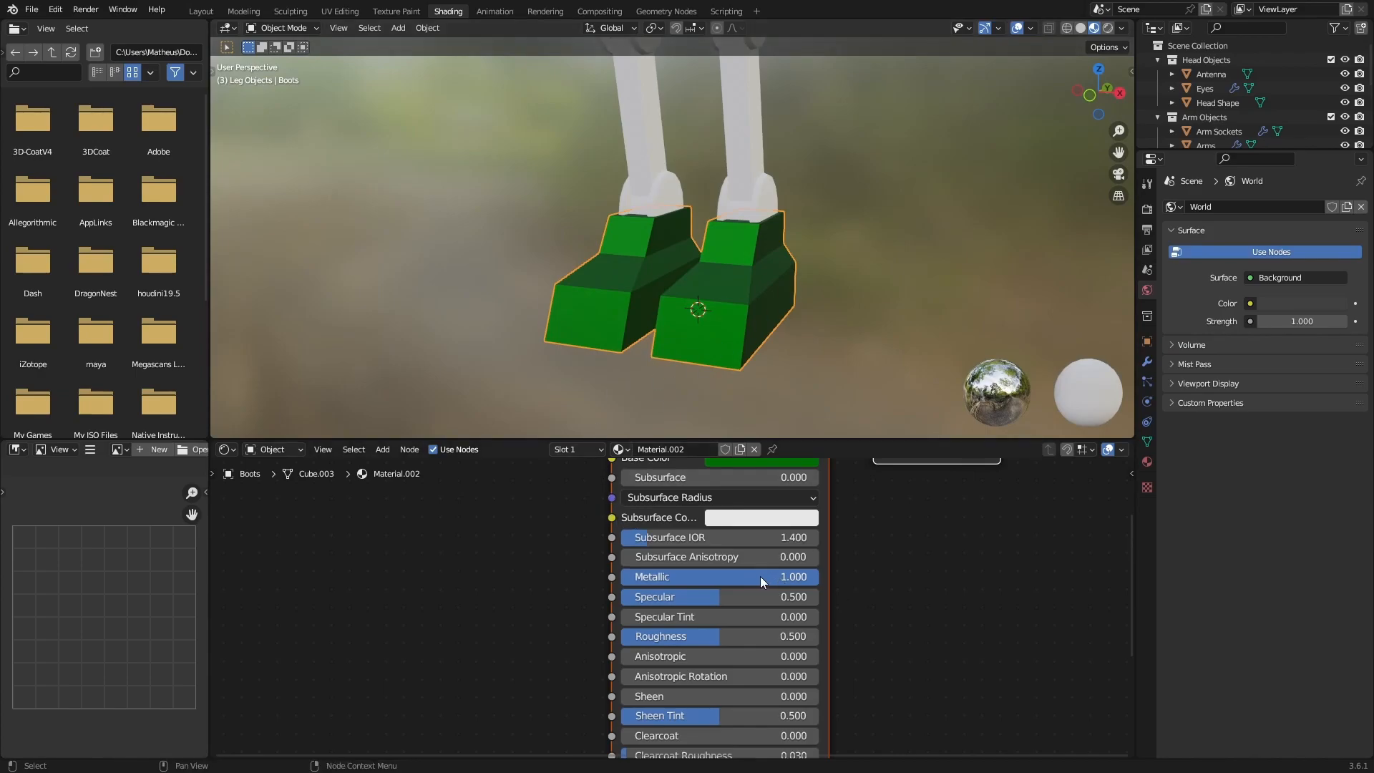
{"action": "mouse_move", "coordinate": [752, 584]}
{"action": "left_mouse_down"}
{"action": "mouse_move", "coordinate": [648, 576]}
{"action": "mouse_move", "coordinate": [779, 577]}
{"action": "mouse_move", "coordinate": [621, 576]}
{"action": "left_mouse_up"}
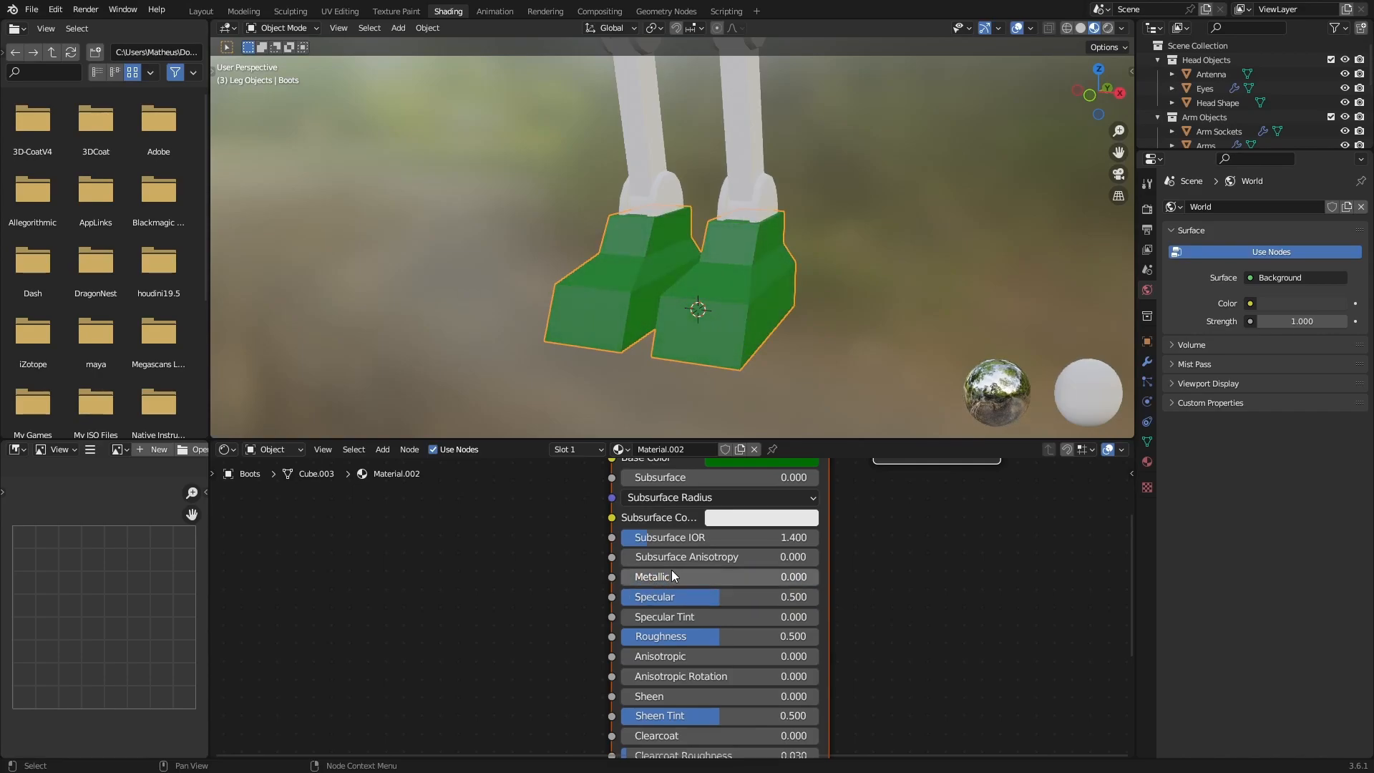
{"action": "mouse_move", "coordinate": [671, 576]}
{"action": "left_mouse_down"}
{"action": "mouse_move", "coordinate": [815, 579]}
{"action": "mouse_move", "coordinate": [621, 577]}
{"action": "mouse_move", "coordinate": [816, 578]}
{"action": "left_mouse_up"}
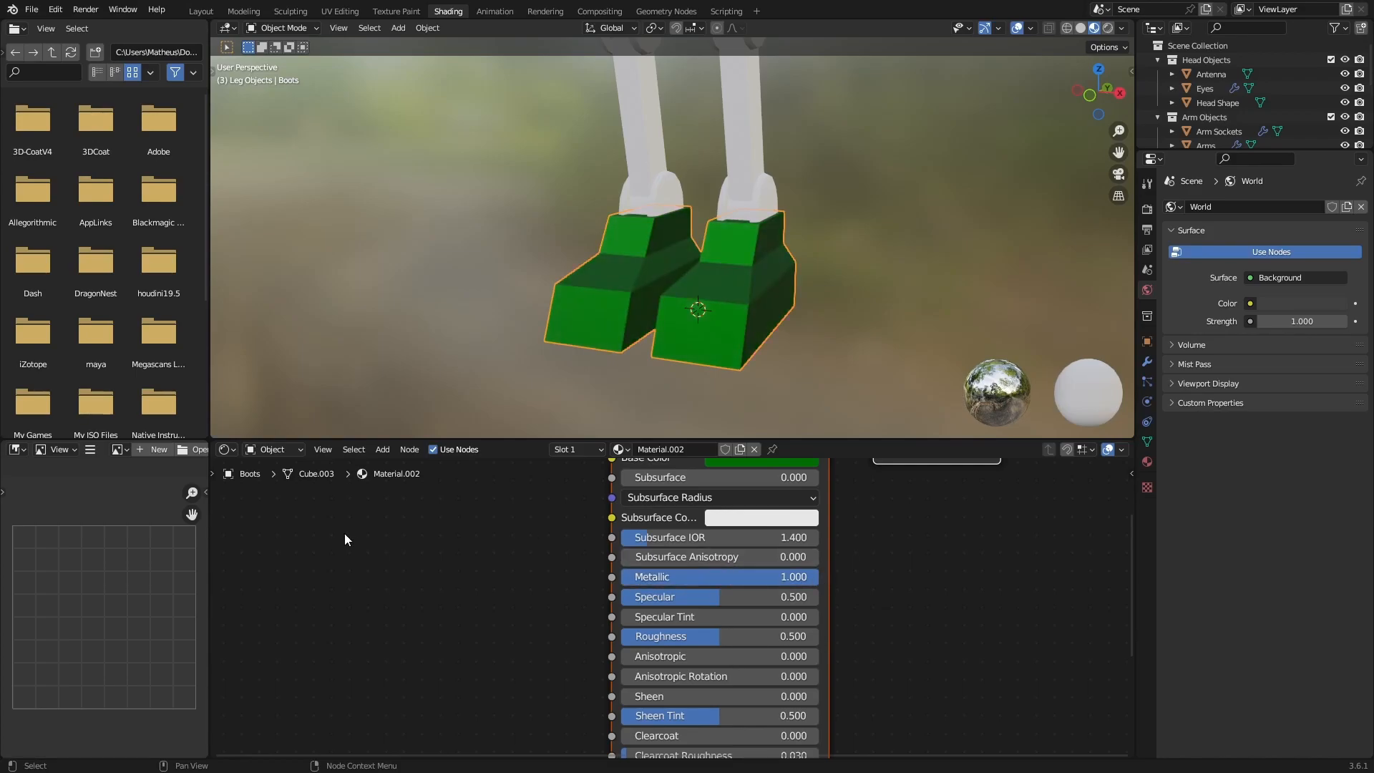
Set the Boots material's Specular to about 0.927 and its Roughness to 0.000
{"action": "mouse_move", "coordinate": [706, 599]}
{"action": "left_mouse_down"}
{"action": "mouse_move", "coordinate": [815, 599]}
{"action": "mouse_move", "coordinate": [672, 599]}
{"action": "mouse_move", "coordinate": [813, 599]}
{"action": "mouse_move", "coordinate": [800, 599]}
{"action": "left_mouse_up"}
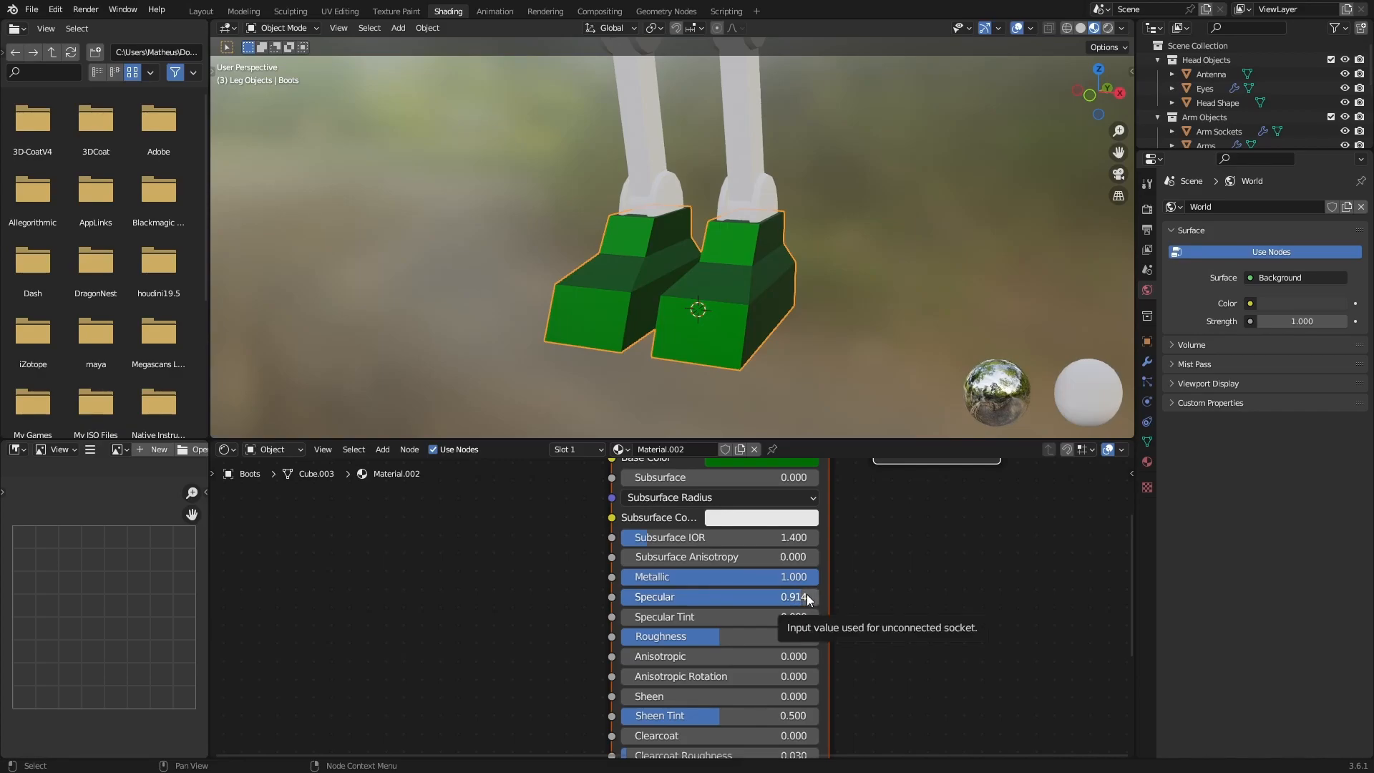
{"action": "mouse_move", "coordinate": [801, 599]}
{"action": "left_mouse_down"}
{"action": "mouse_move", "coordinate": [703, 598]}
{"action": "mouse_move", "coordinate": [804, 599]}
{"action": "left_mouse_up"}
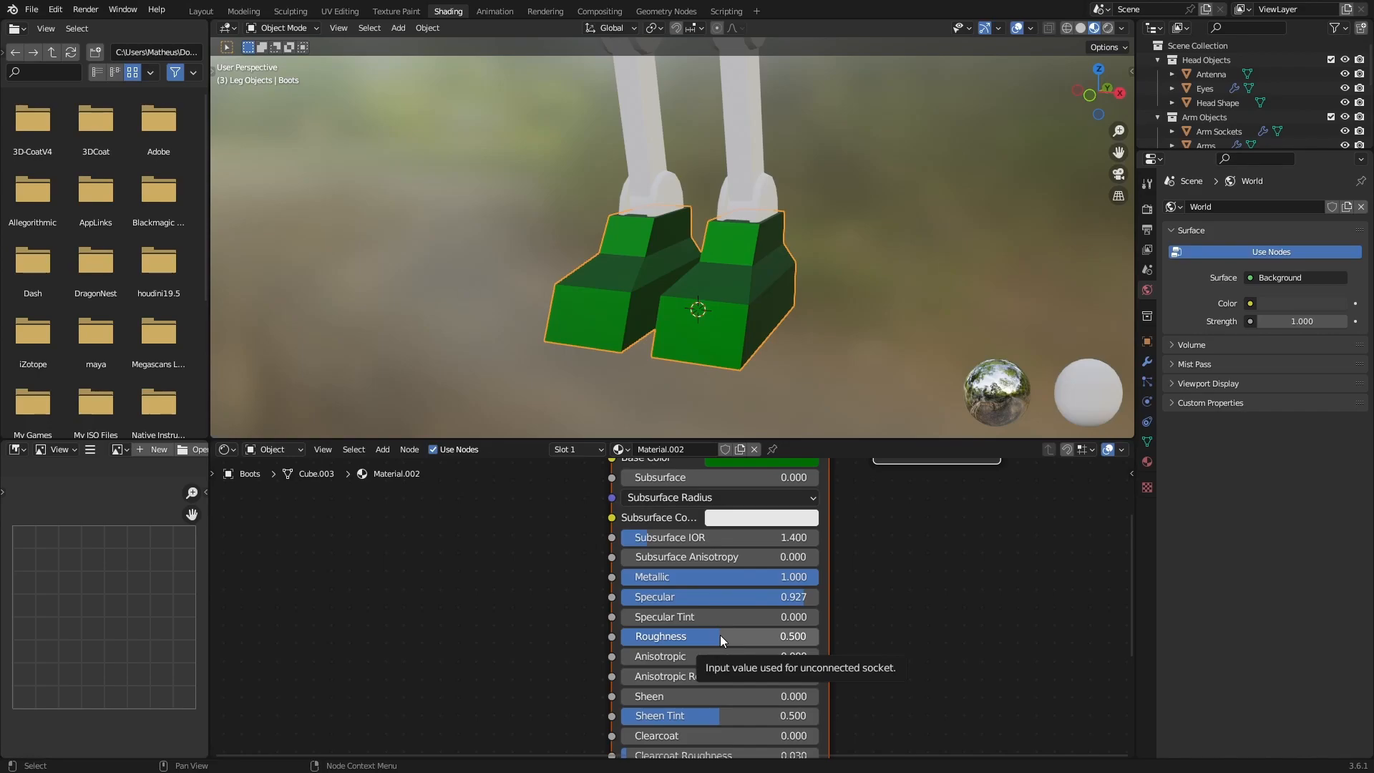
{"action": "left_click_drag", "start_coordinate": [720, 634], "coordinate": [623, 634]}
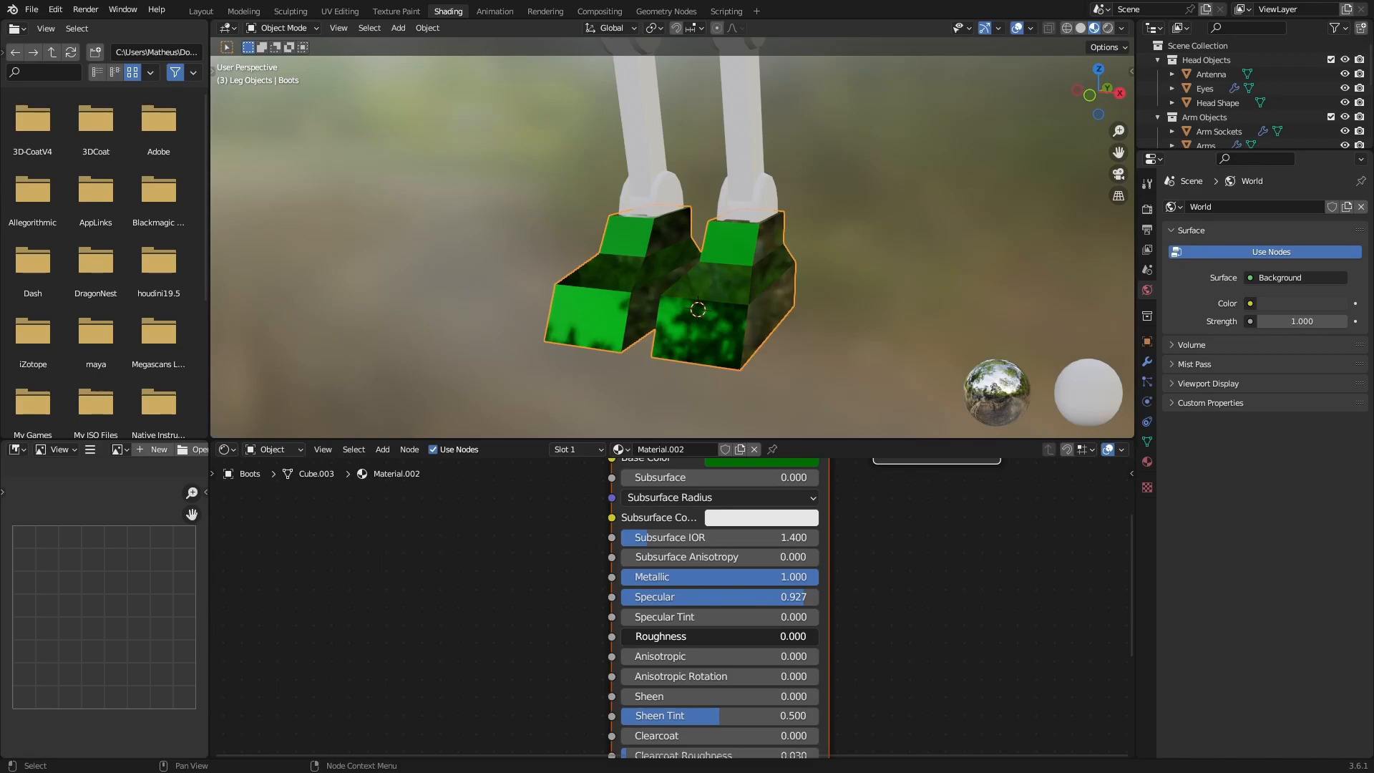
Try the Boots material's Roughness at 1.000, settle it at about 0.436, and set Specular to about 0.450
{"action": "left_click_drag", "start_coordinate": [621, 634], "coordinate": [818, 634]}
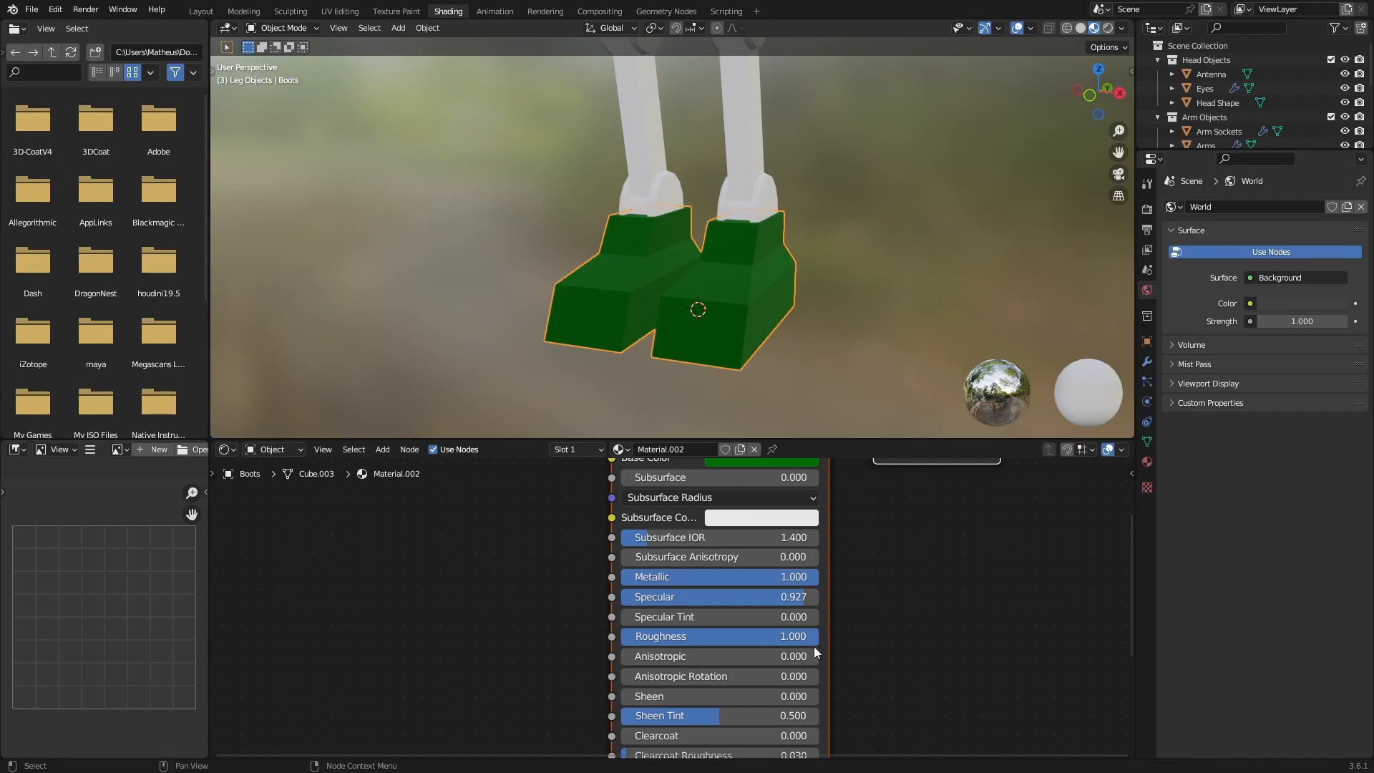
{"action": "left_click_drag", "start_coordinate": [816, 635], "coordinate": [736, 636]}
{"action": "left_click_drag", "start_coordinate": [803, 596], "coordinate": [710, 596]}
Select all the robot's objects with the Head Shape active and link its green material to every part
{"action": "scroll", "coordinate": [727, 234], "scroll_direction": "down", "scroll_amount": 5}
{"action": "middle_click_drag", "start_coordinate": [745, 203], "coordinate": [731, 342], "text": "shift"}
{"action": "scroll", "coordinate": [698, 281], "scroll_direction": "down", "scroll_amount": 3}
{"action": "mouse_move", "coordinate": [697, 284]}
{"action": "middle_mouse_down", "text": "shift"}
{"action": "mouse_move", "coordinate": [695, 315]}
{"action": "mouse_move", "coordinate": [746, 312]}
{"action": "mouse_move", "coordinate": [689, 311]}
{"action": "mouse_move", "coordinate": [714, 271]}
{"action": "middle_mouse_up", "text": "shift"}
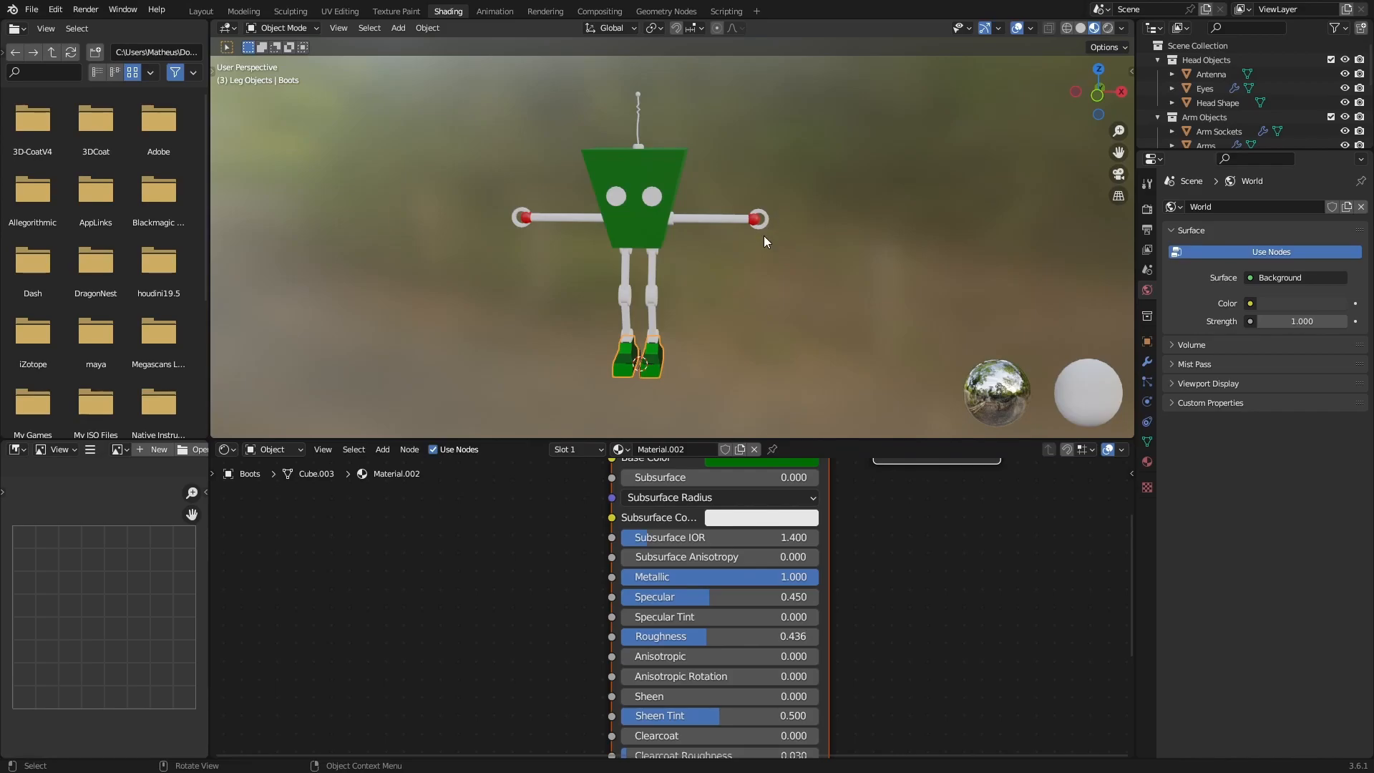
{"action": "middle_click_drag", "start_coordinate": [789, 303], "coordinate": [766, 310], "text": "shift"}
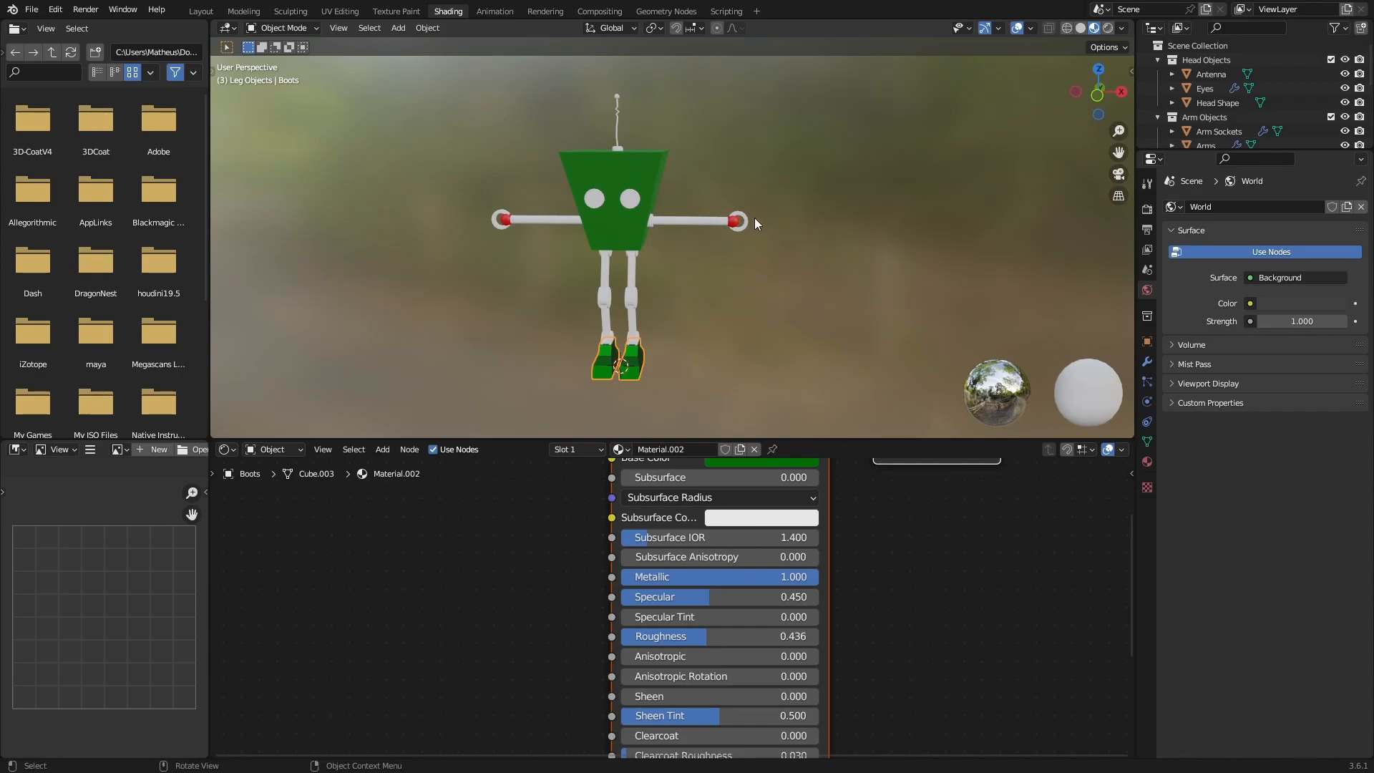
{"action": "mouse_move", "coordinate": [680, 292]}
{"action": "middle_mouse_down"}
{"action": "mouse_move", "coordinate": [649, 294]}
{"action": "mouse_move", "coordinate": [693, 295]}
{"action": "mouse_move", "coordinate": [668, 294]}
{"action": "middle_mouse_up"}
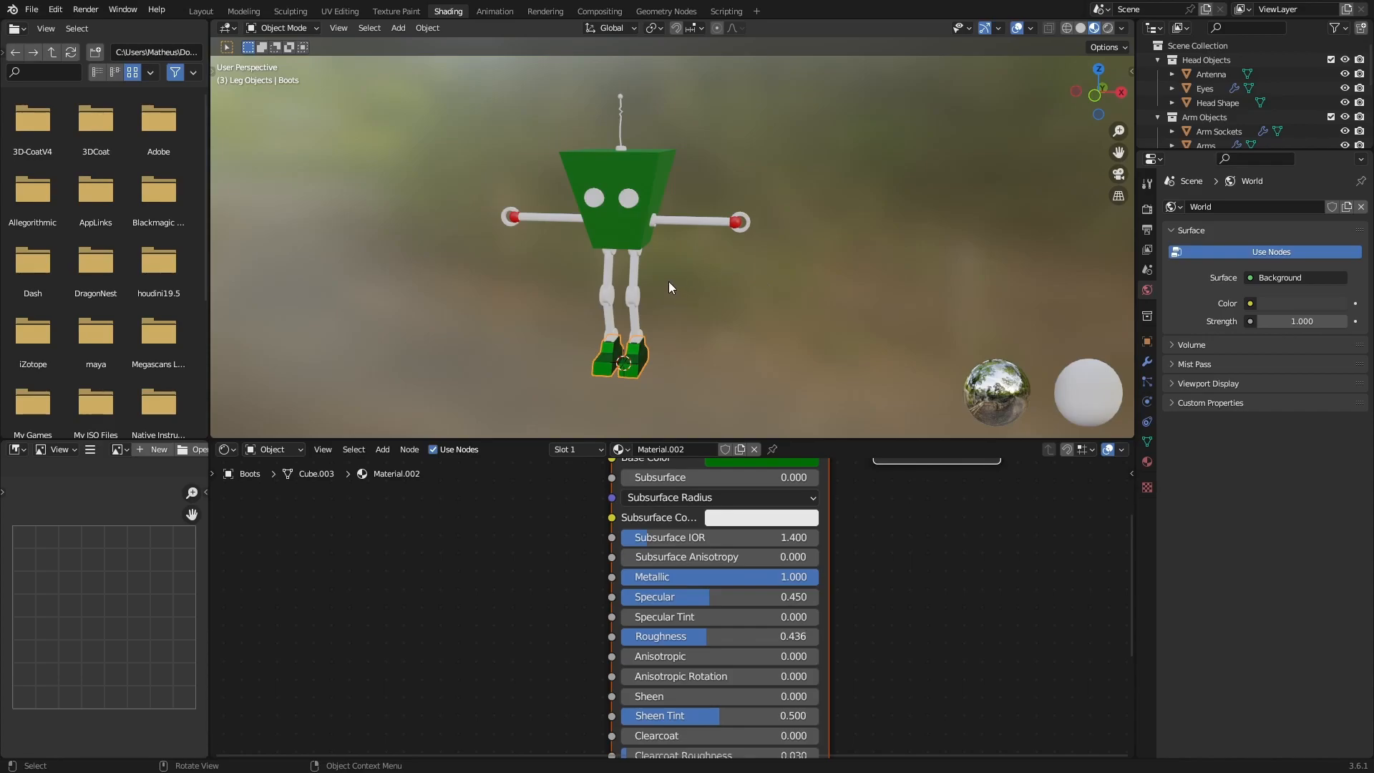
{"action": "mouse_move", "coordinate": [663, 282]}
{"action": "middle_mouse_down", "text": "shift"}
{"action": "mouse_move", "coordinate": [643, 284]}
{"action": "mouse_move", "coordinate": [657, 270]}
{"action": "middle_mouse_up", "text": "shift"}
{"action": "left_click", "coordinate": [612, 228]}
{"action": "key", "text": "a"}
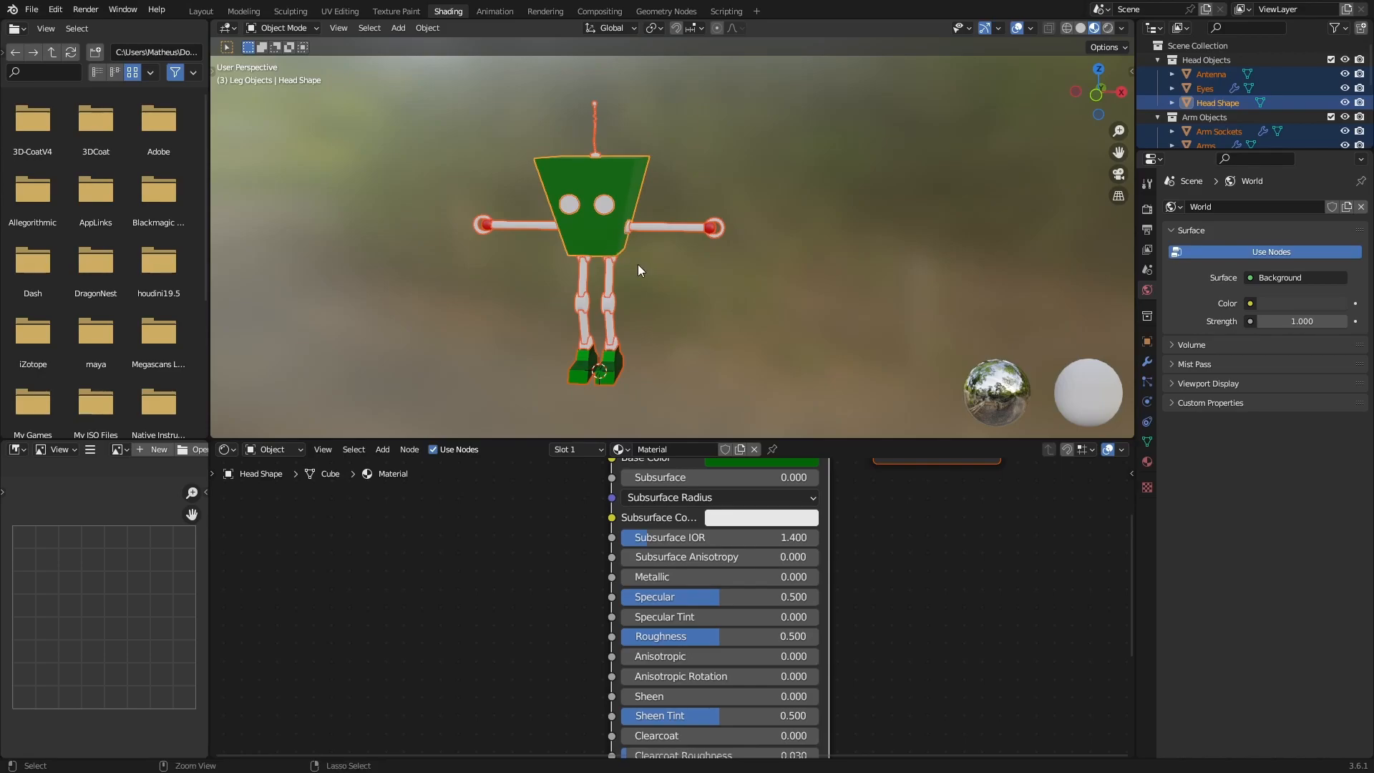
{"action": "key", "text": "ctrl+l"}
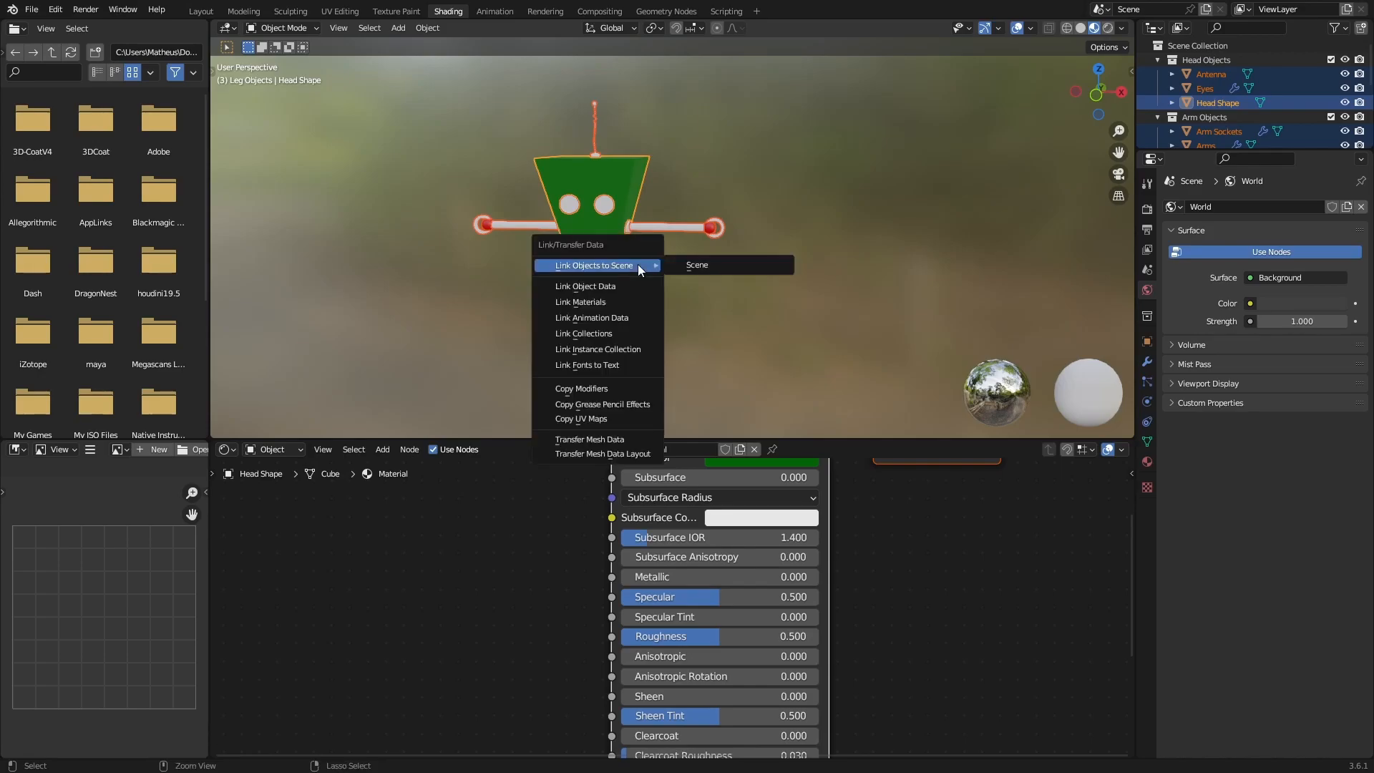
{"action": "left_click", "coordinate": [603, 301]}
Check the list of available materials for unused ones, keeping Material assigned to the Head Shape
{"action": "middle_click_drag", "start_coordinate": [633, 283], "coordinate": [616, 288], "text": "shift"}
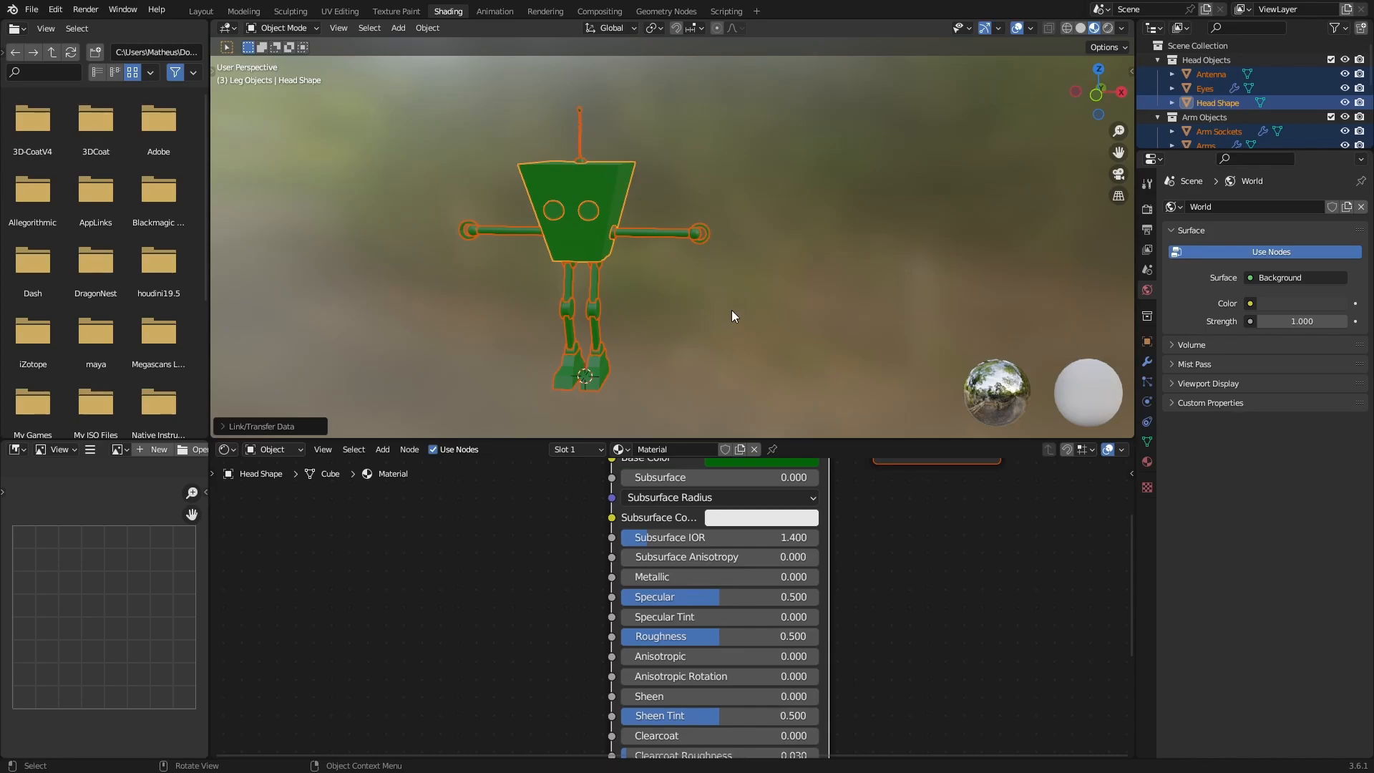
{"action": "middle_click_drag", "start_coordinate": [699, 307], "coordinate": [746, 298], "text": "shift"}
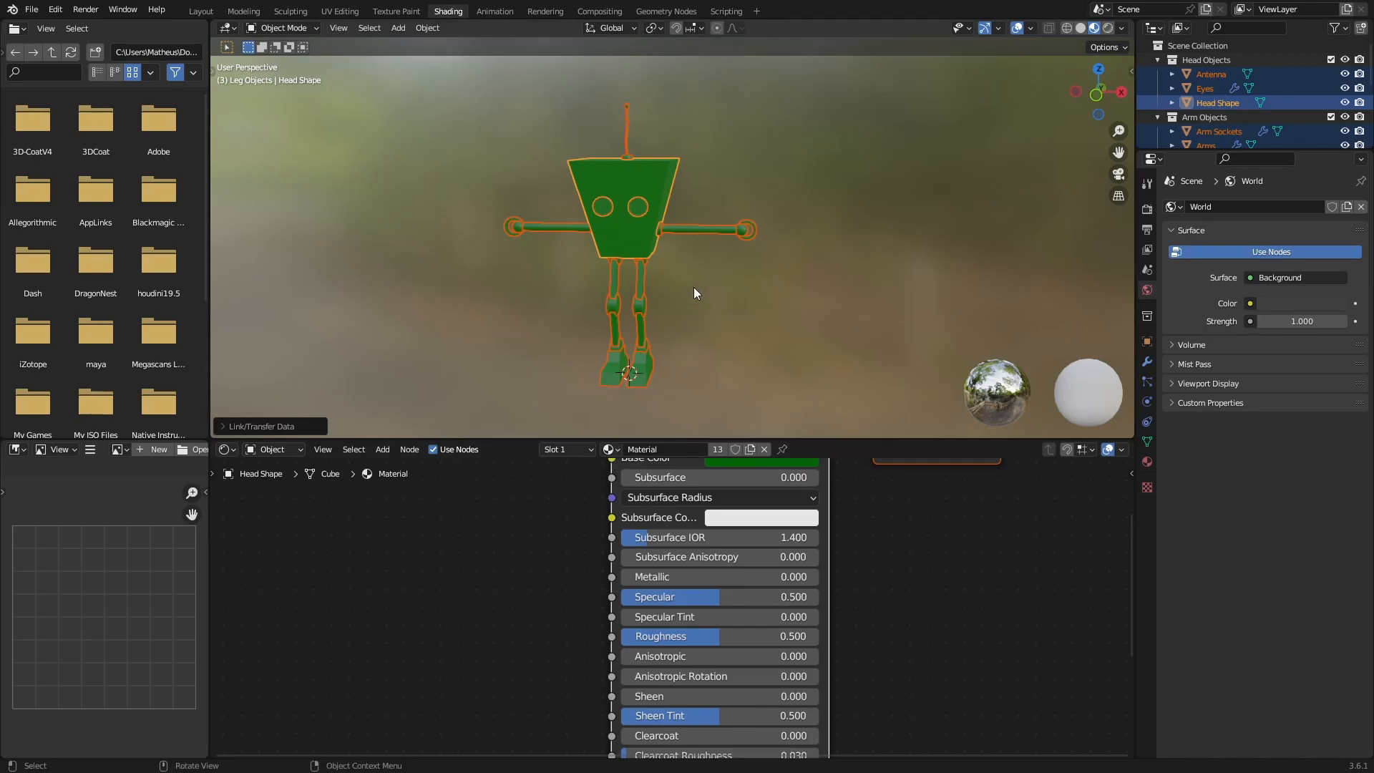
{"action": "left_click", "coordinate": [610, 449]}
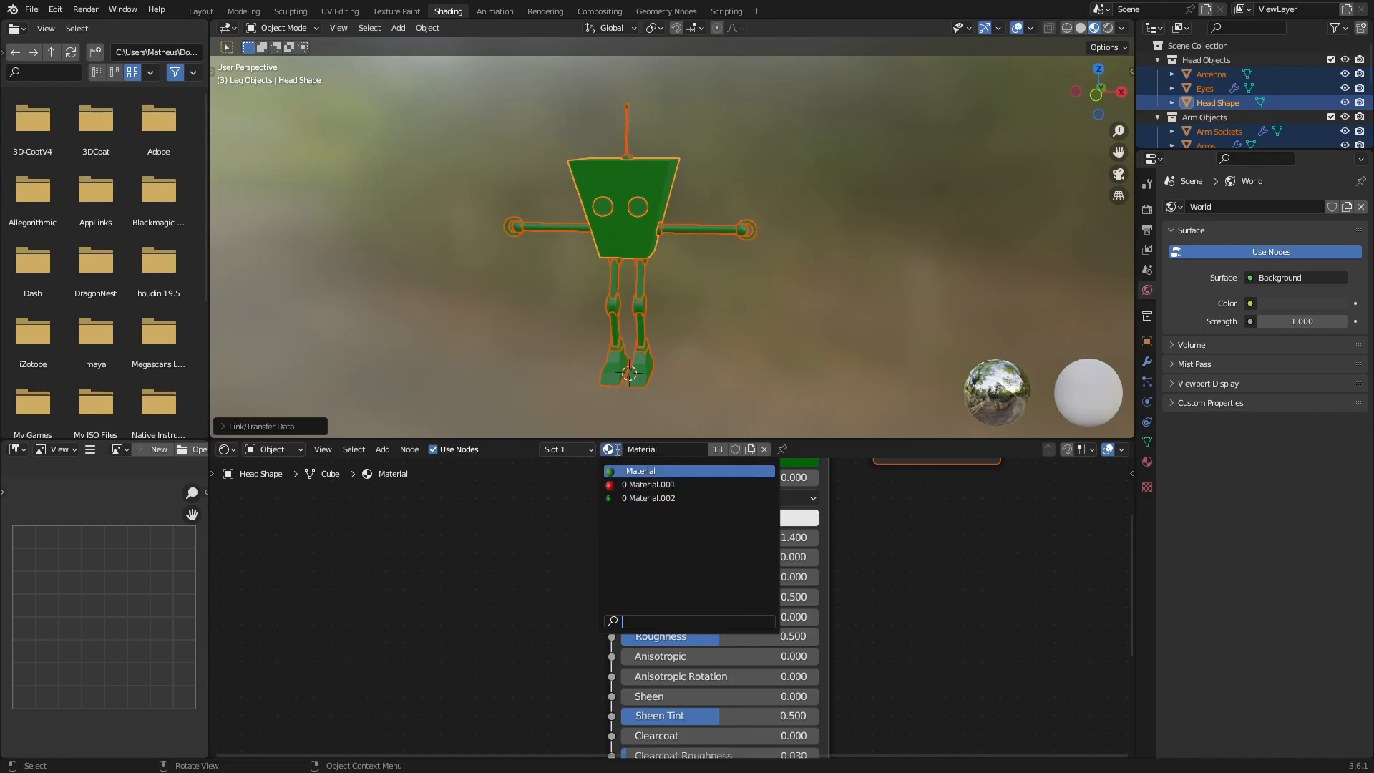
{"action": "left_click", "coordinate": [641, 470]}
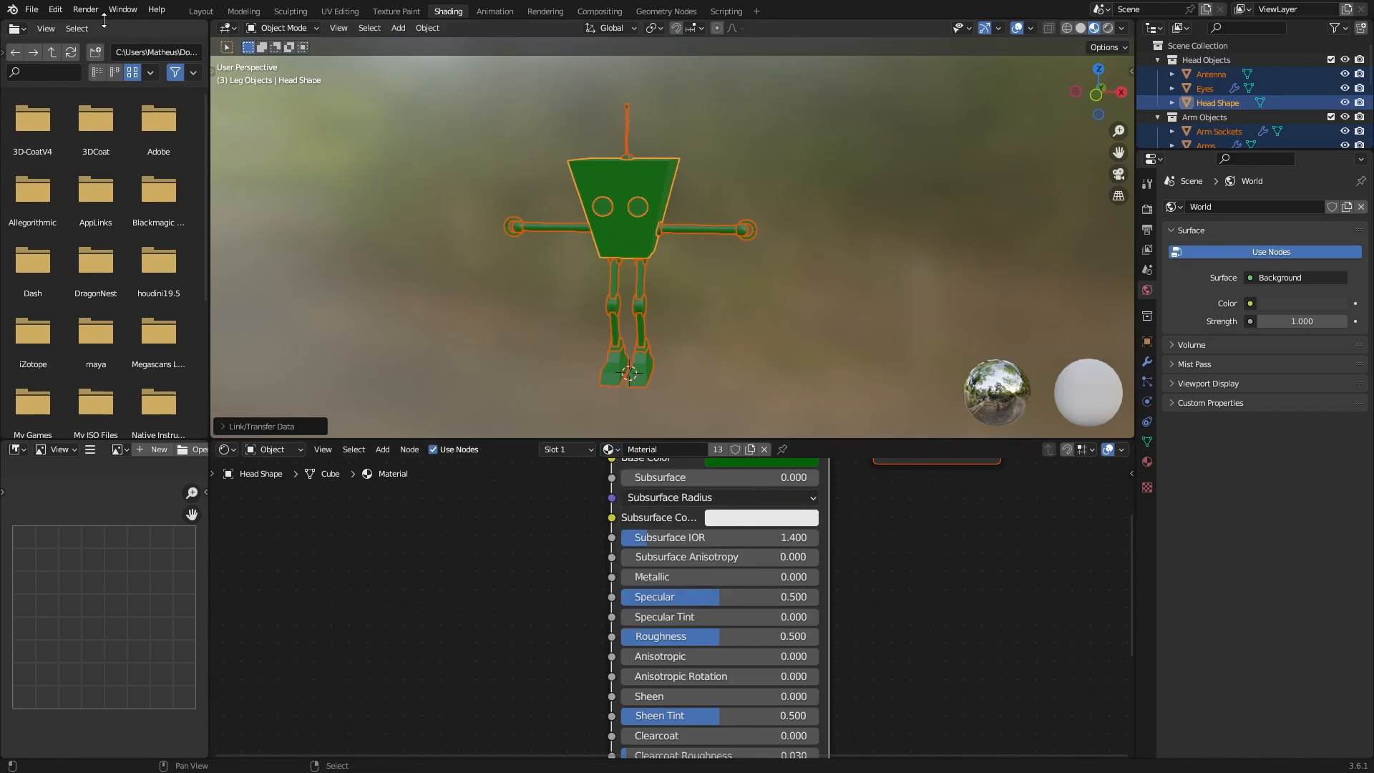
Purge the file's recursive unused data-blocks to remove the materials without users
{"action": "left_click", "coordinate": [36, 11]}
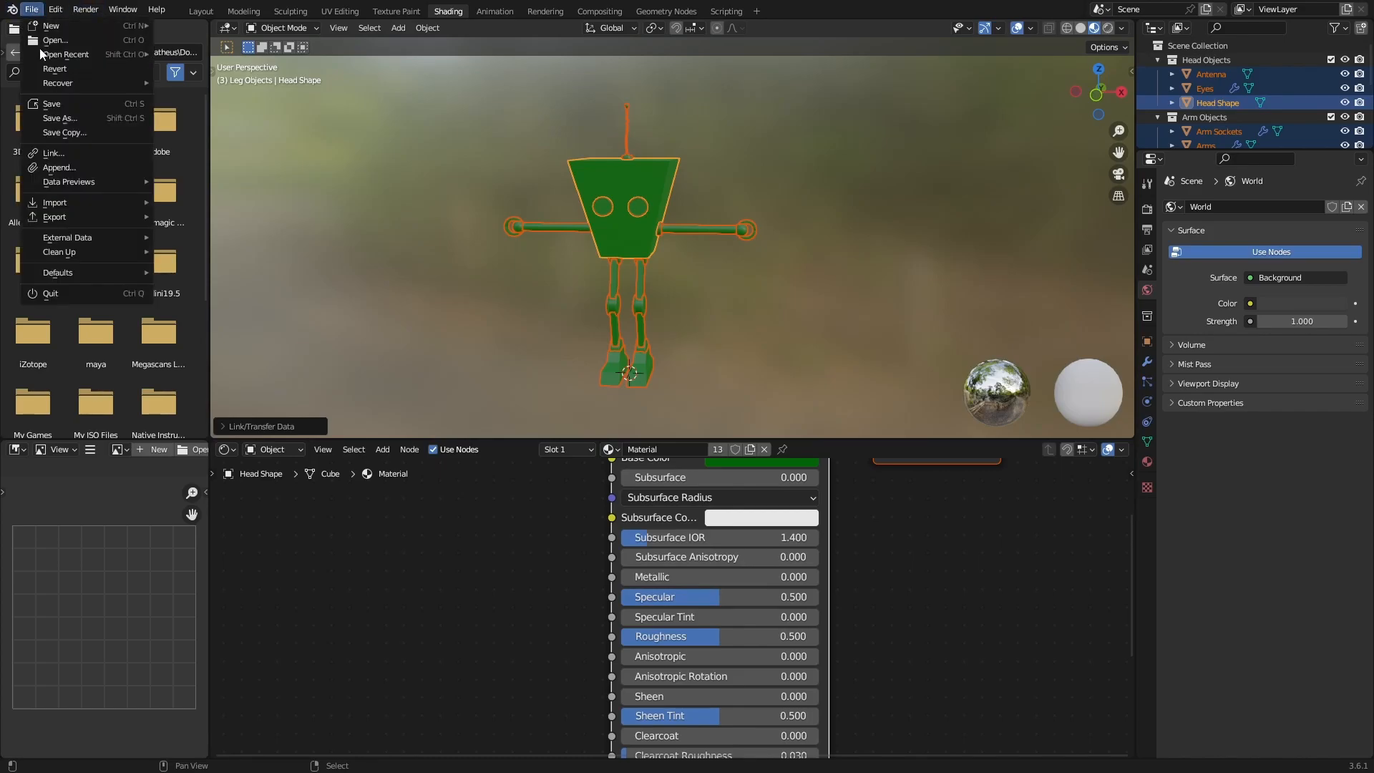
{"action": "mouse_move", "coordinate": [85, 252]}
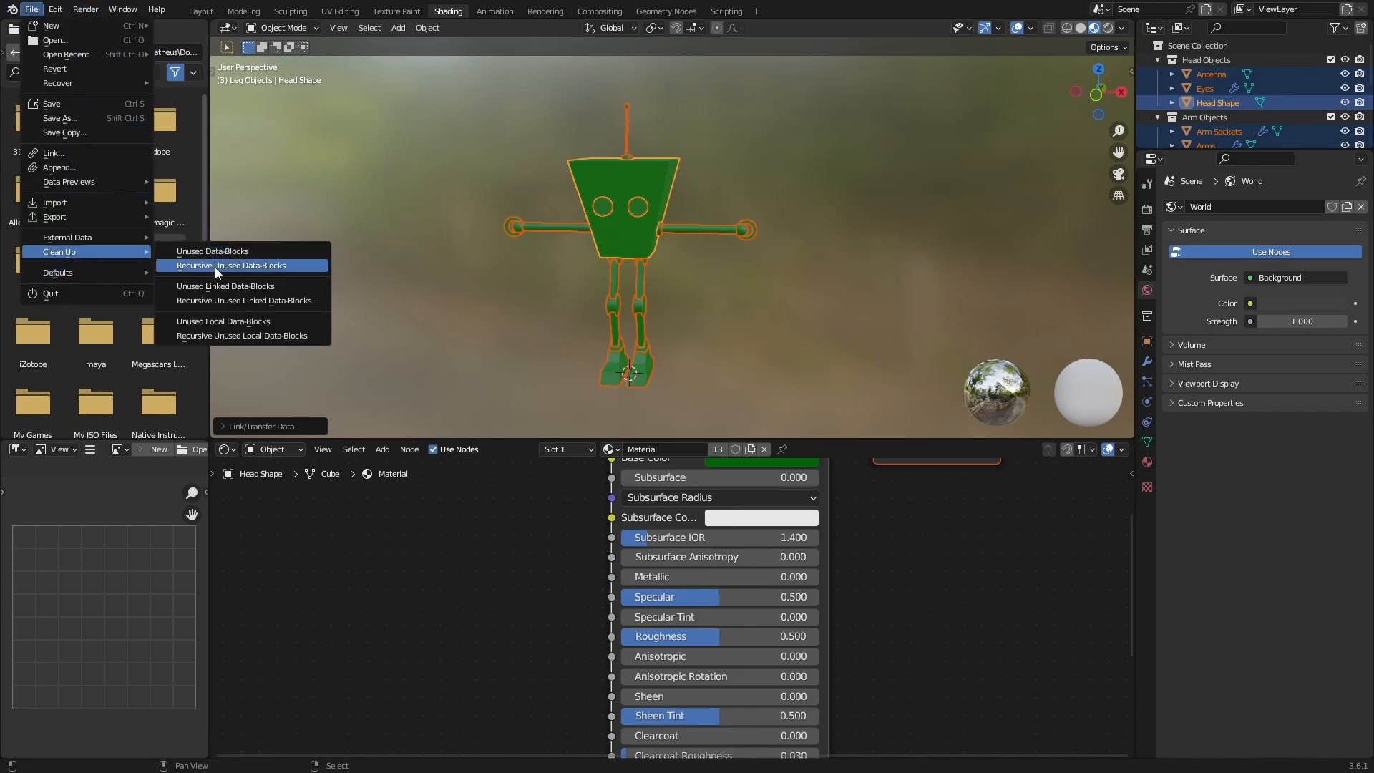
{"action": "left_click", "coordinate": [246, 265]}
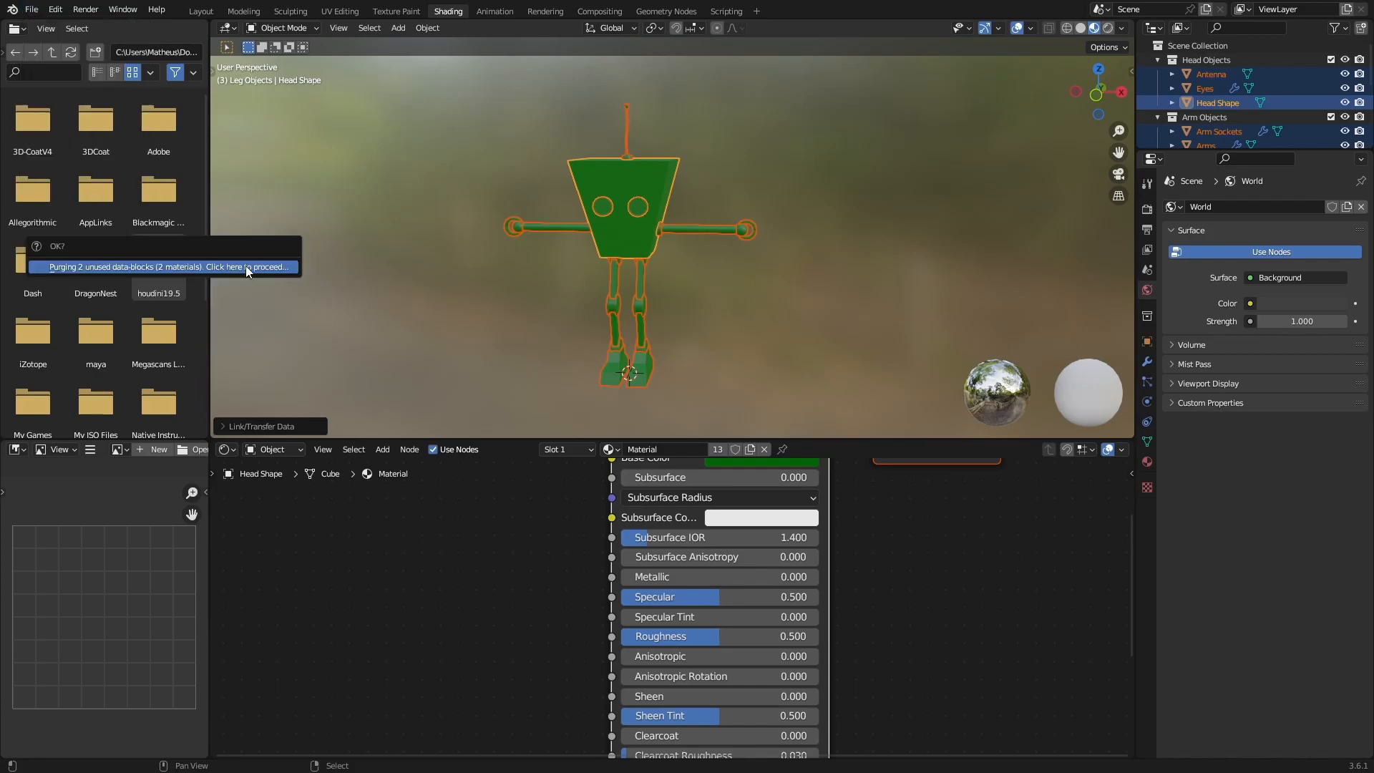
{"action": "left_click", "coordinate": [243, 267]}
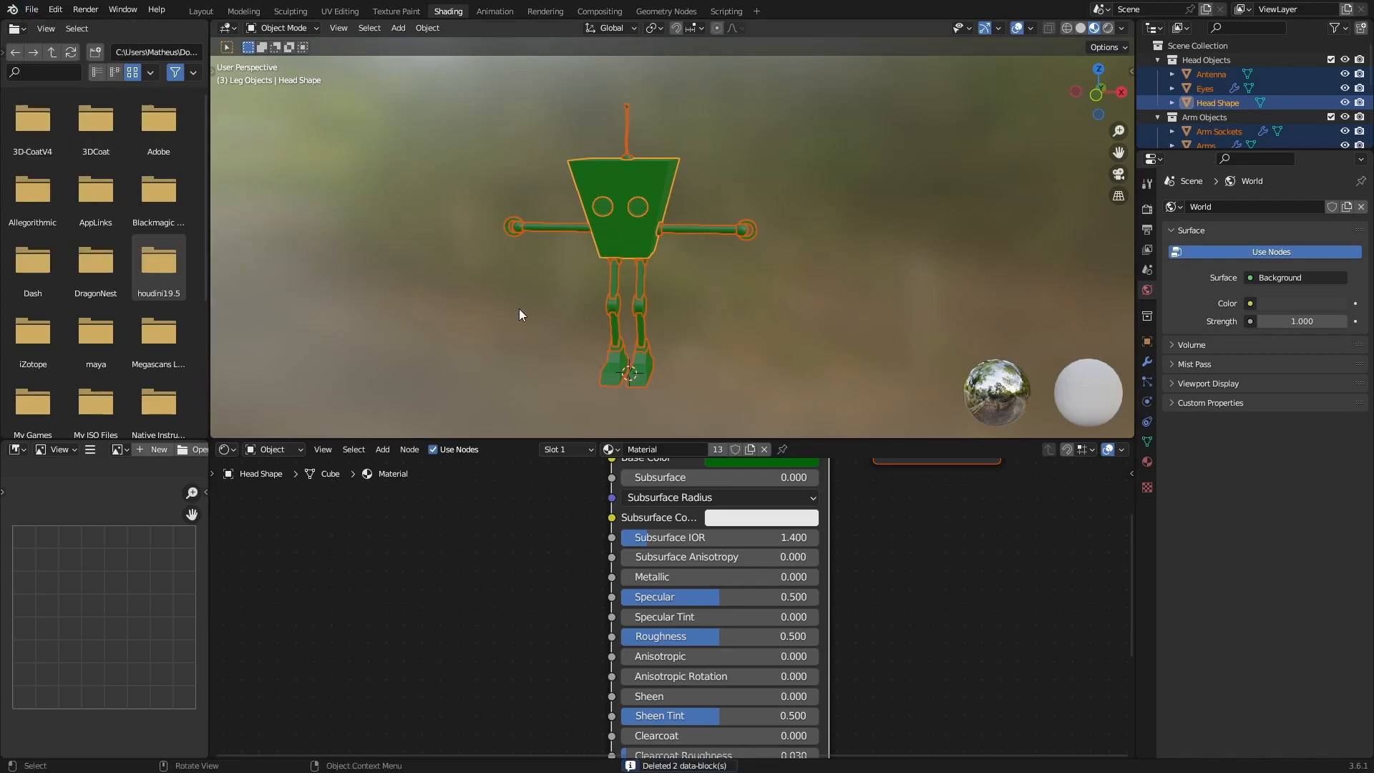
Recheck the list of available materials after the cleanup and inspect the robot from a slightly turned angle
{"action": "left_click", "coordinate": [617, 448]}
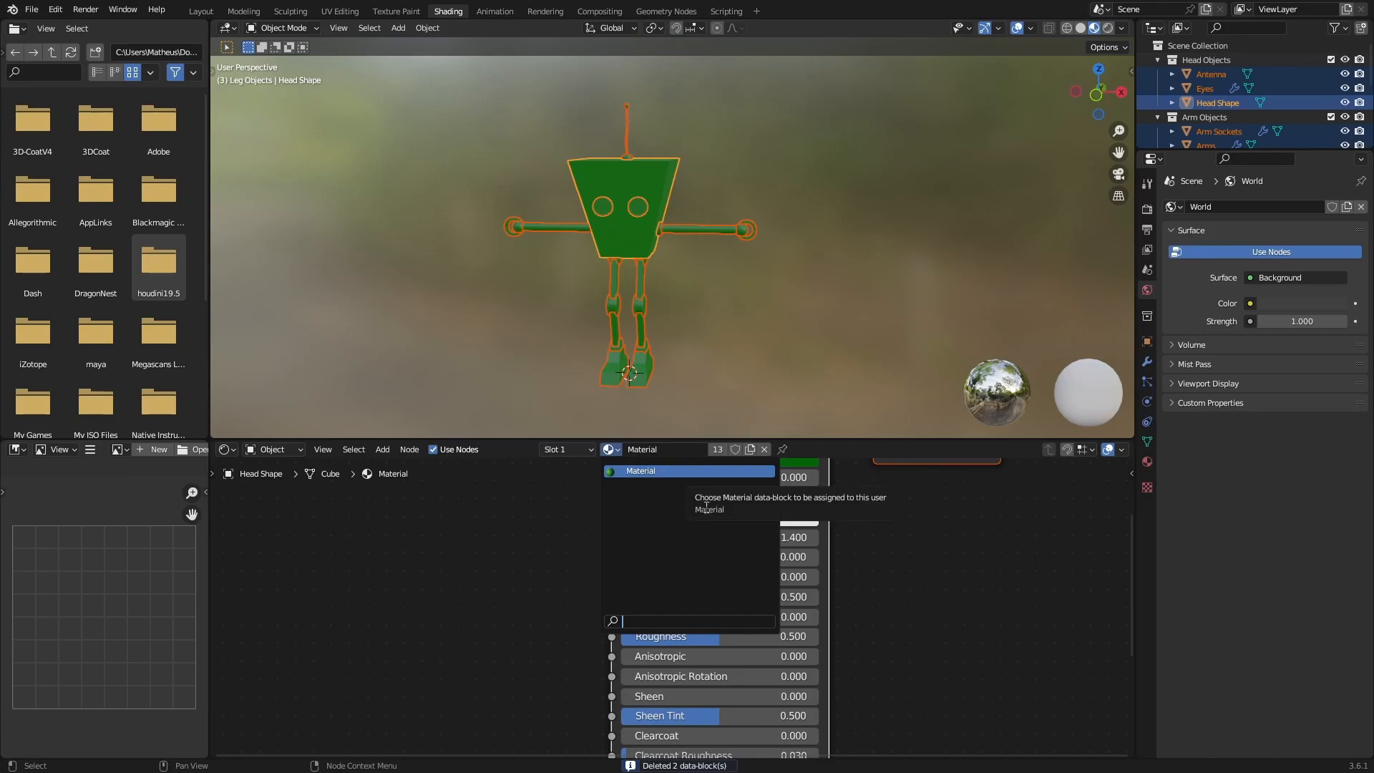
{"action": "left_click", "coordinate": [725, 278]}
{"action": "middle_click_drag", "start_coordinate": [699, 291], "coordinate": [723, 296], "text": "shift"}
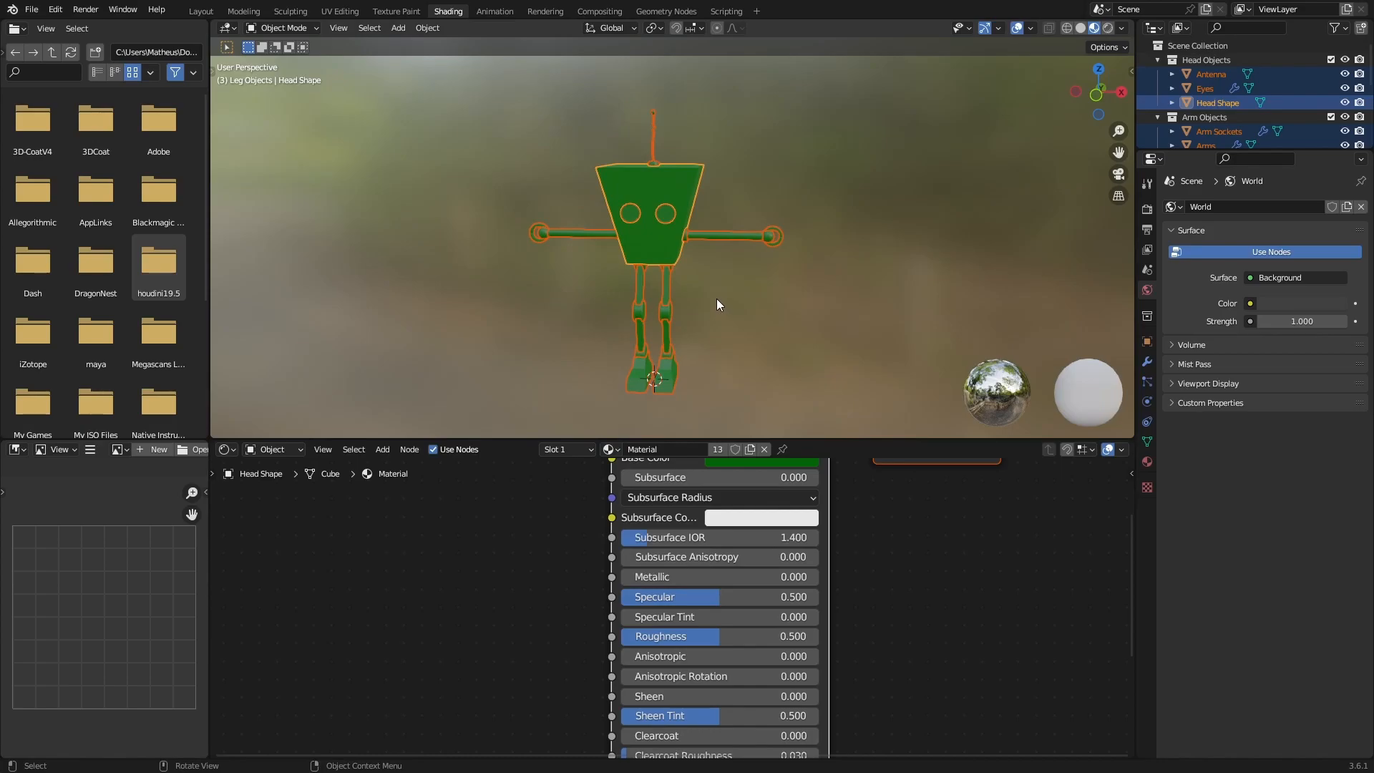
{"action": "middle_click_drag", "start_coordinate": [735, 304], "coordinate": [716, 303]}
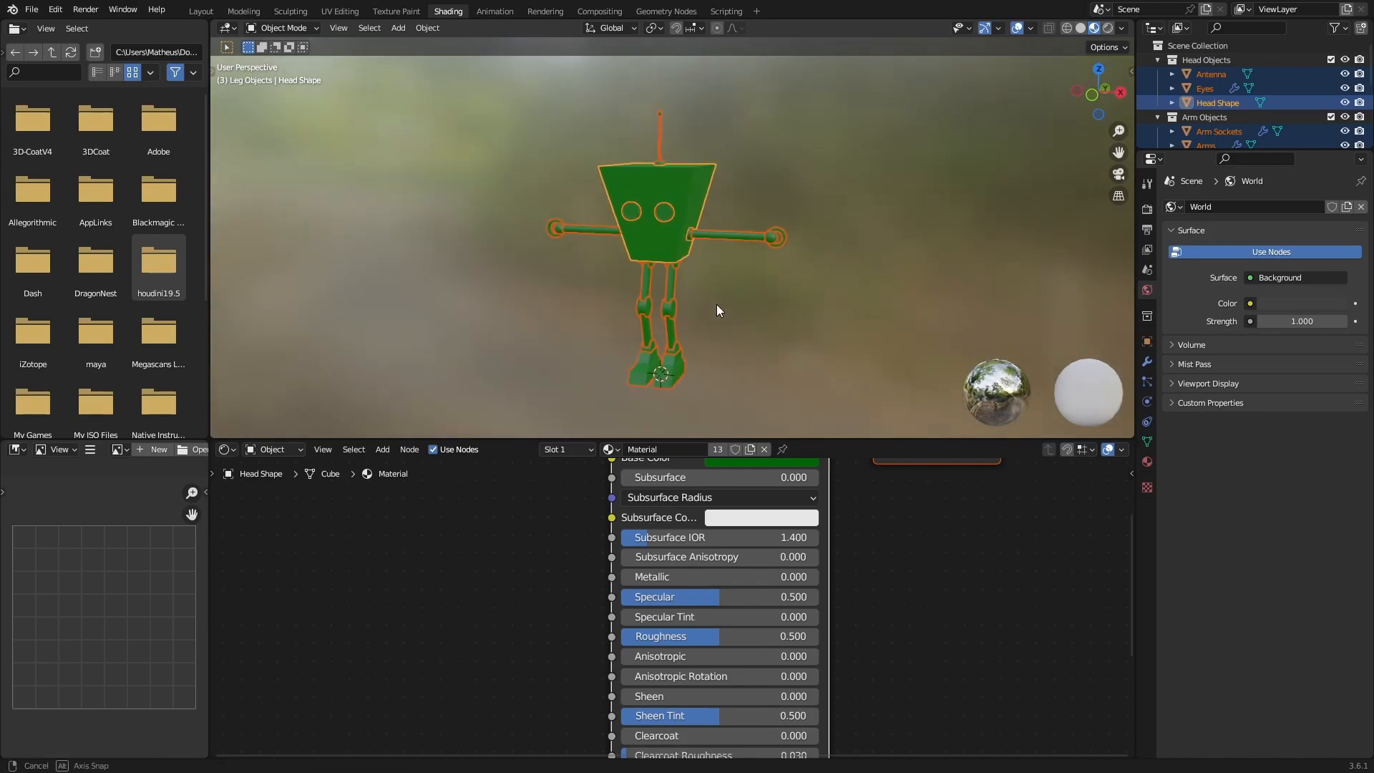